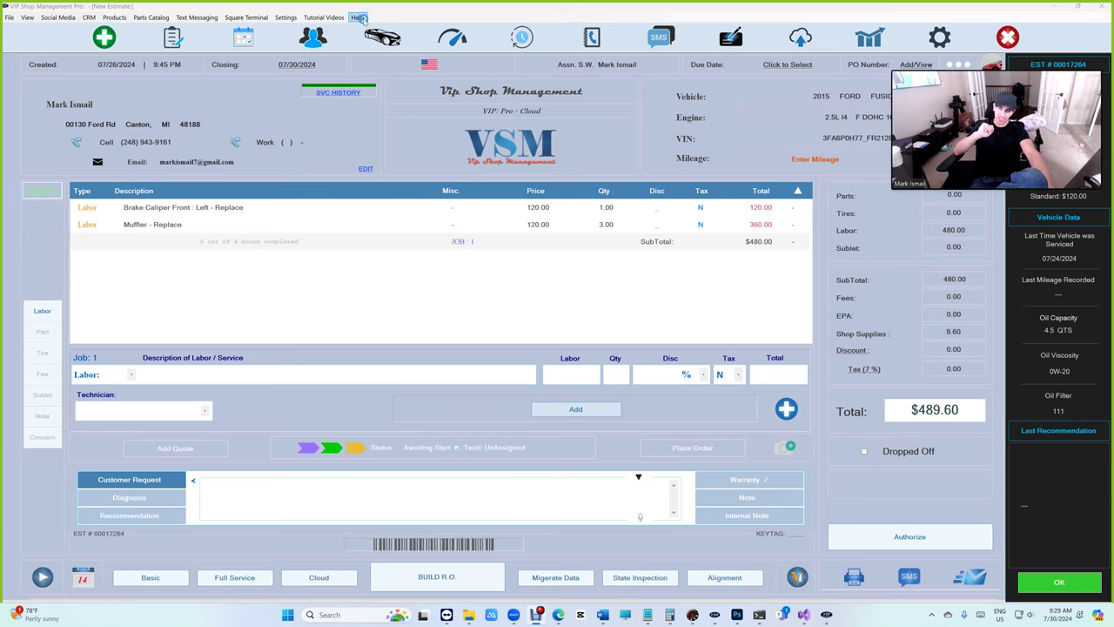
- Check for a software update, then open the Labor Guide, exit it, and reopen it from BUILD R.O
{"action": "left_click", "coordinate": [358, 17]}
{"action": "left_click", "coordinate": [387, 44]}
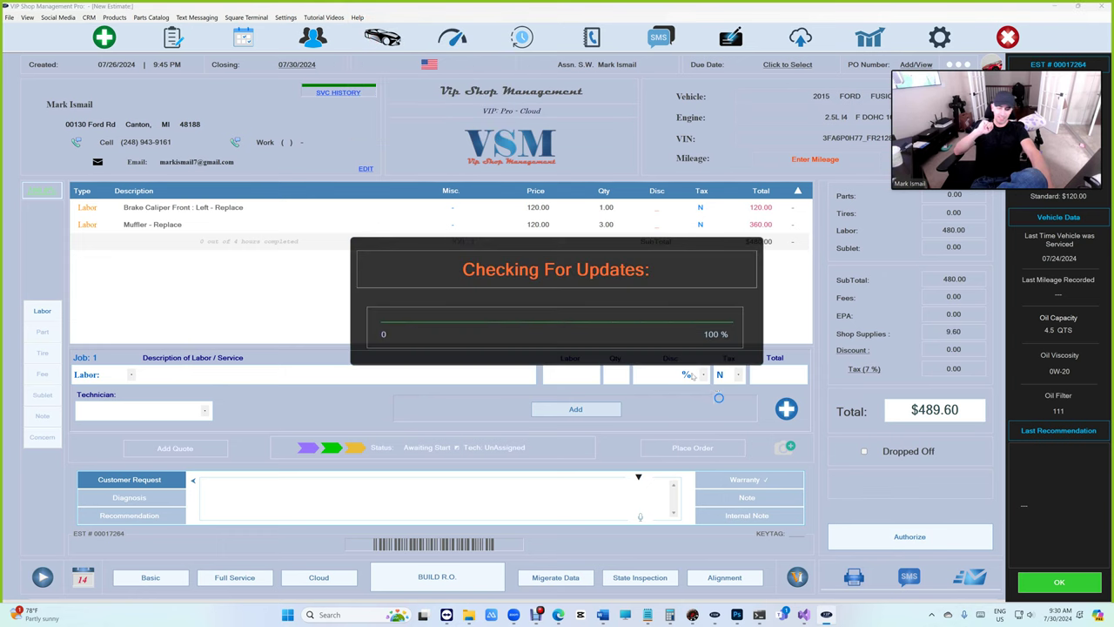
{"action": "left_click", "coordinate": [433, 557]}
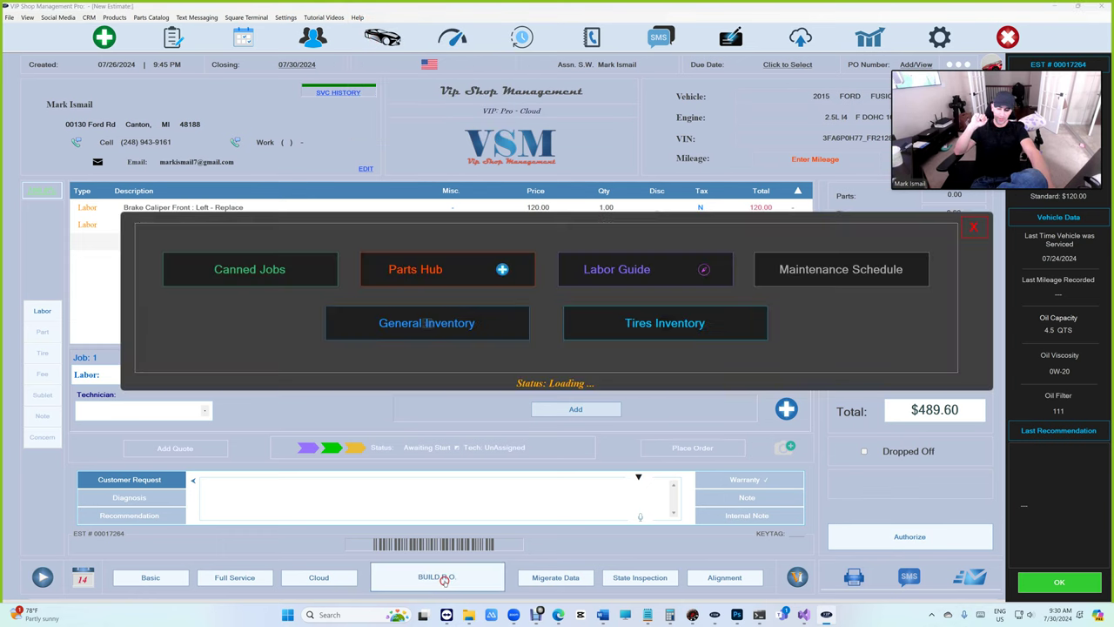
{"action": "left_click", "coordinate": [694, 273]}
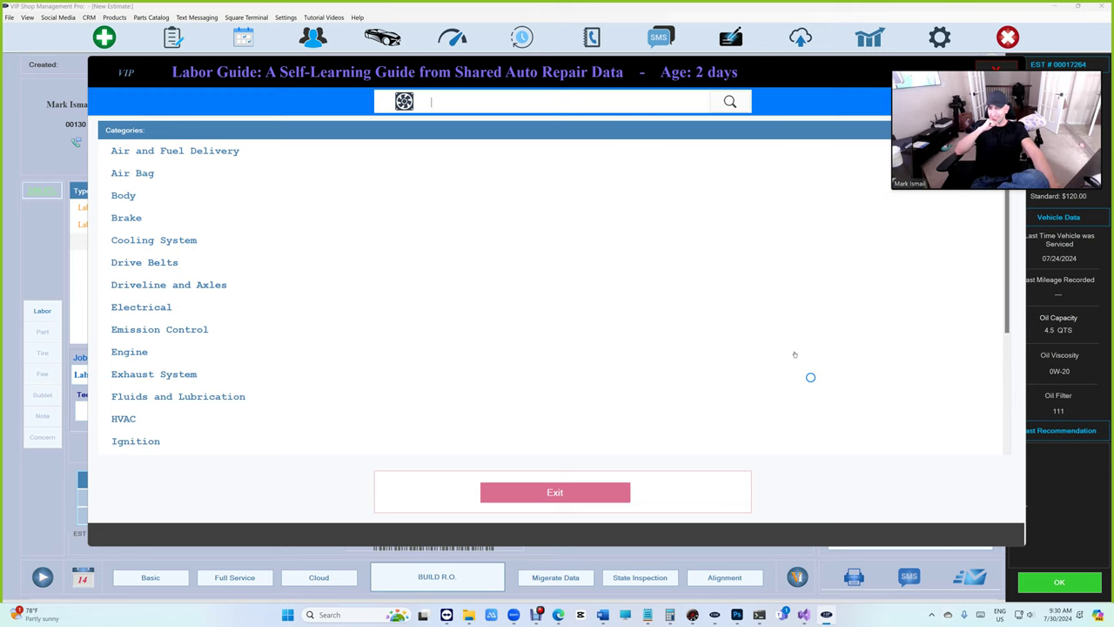
{"action": "left_click", "coordinate": [586, 493]}
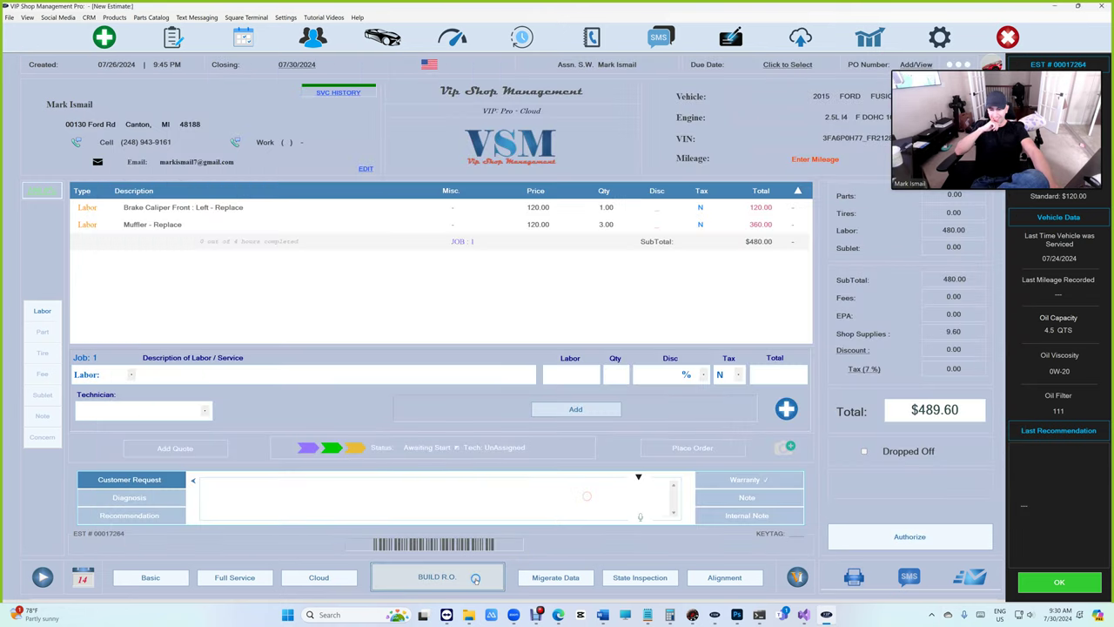
{"action": "left_click", "coordinate": [475, 578]}
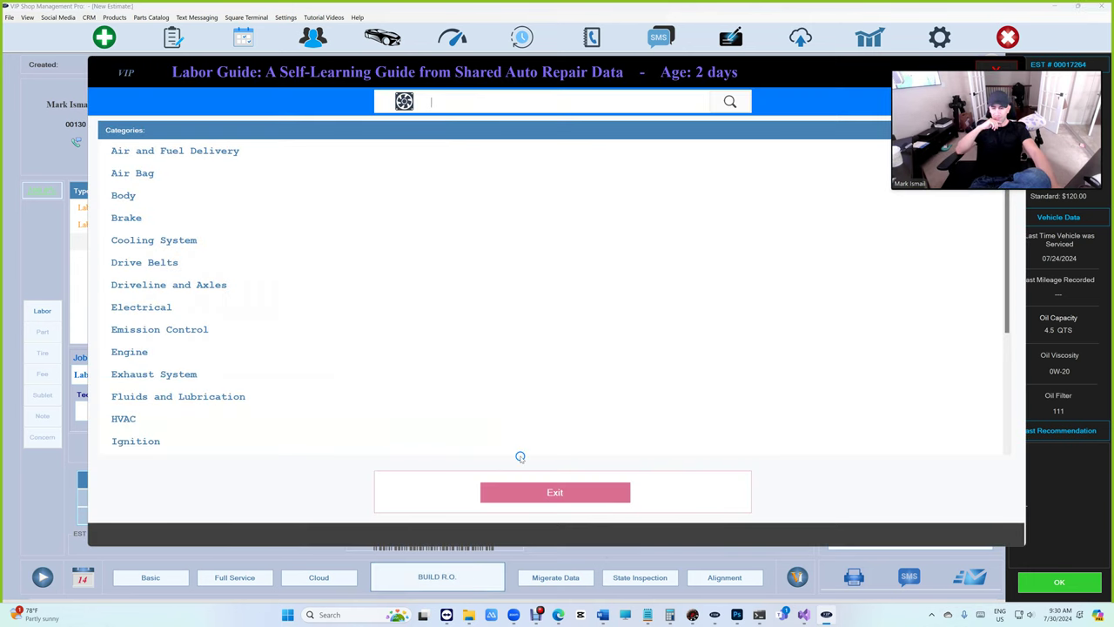
- Exit the Labor Guide to return to the estimate's two labor lines totaling $489.60
{"action": "left_click", "coordinate": [554, 493]}
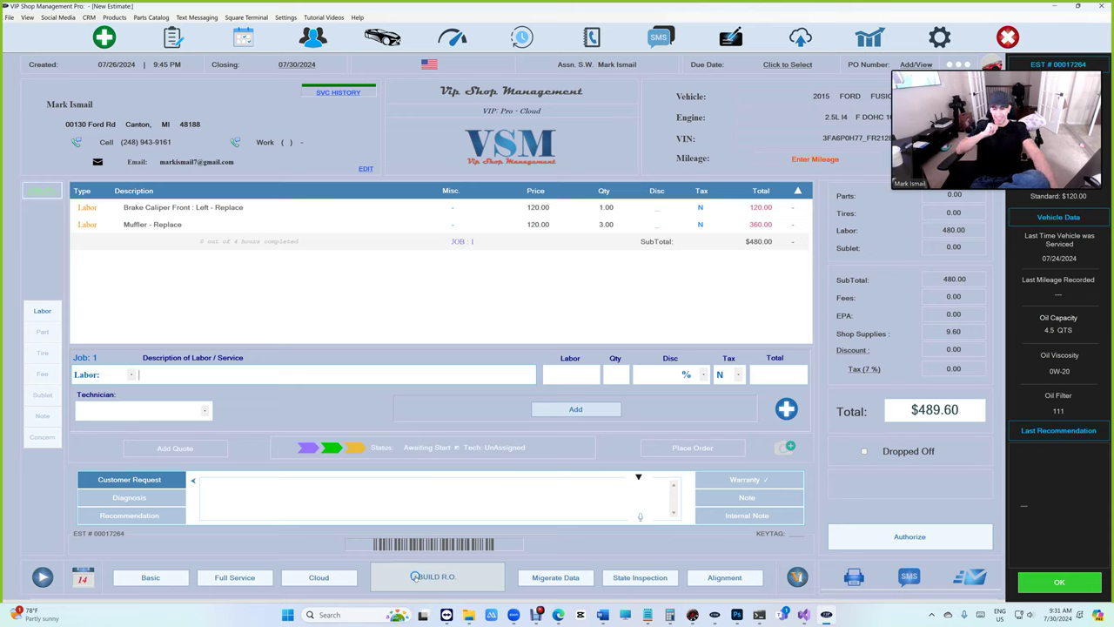
{"action": "left_click", "coordinate": [416, 572]}
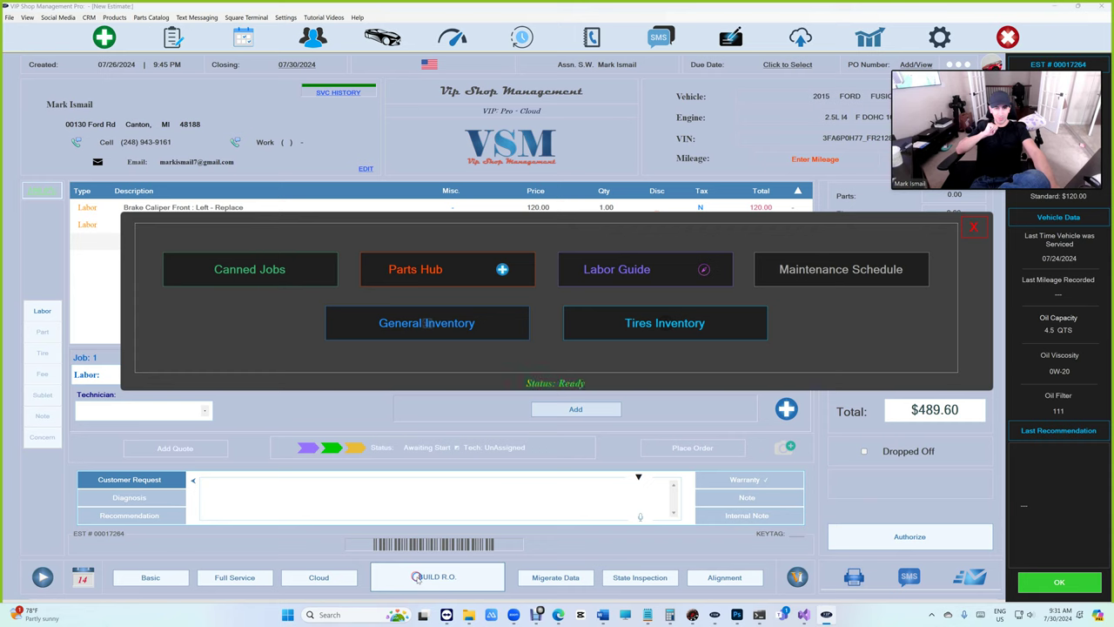
{"action": "left_click", "coordinate": [695, 262]}
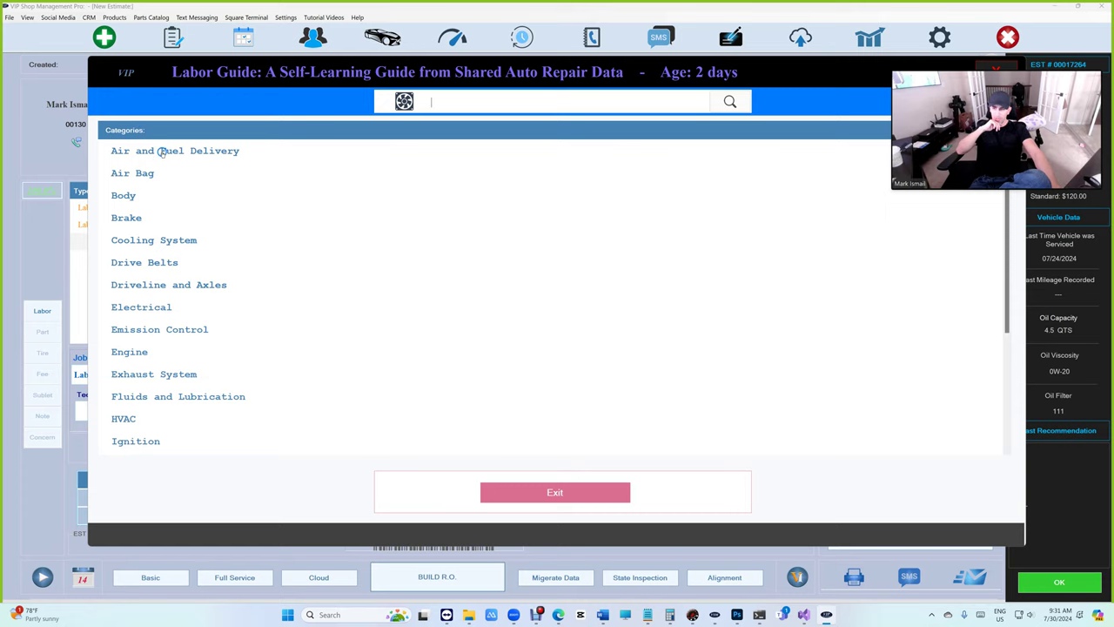
{"action": "left_click", "coordinate": [162, 153]}
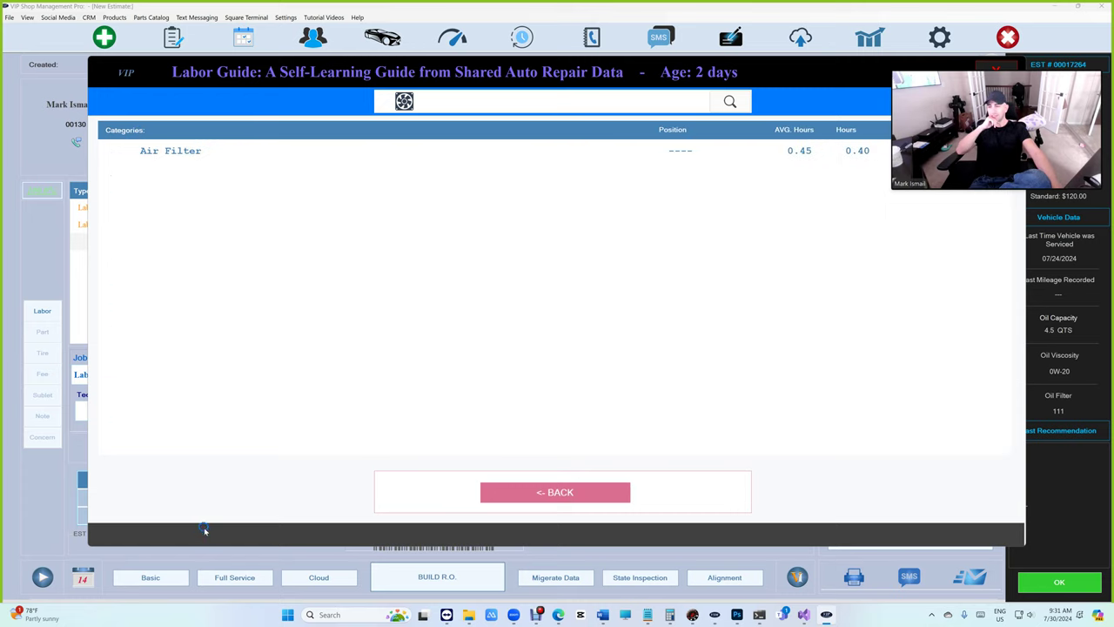
{"action": "left_click", "coordinate": [350, 151]}
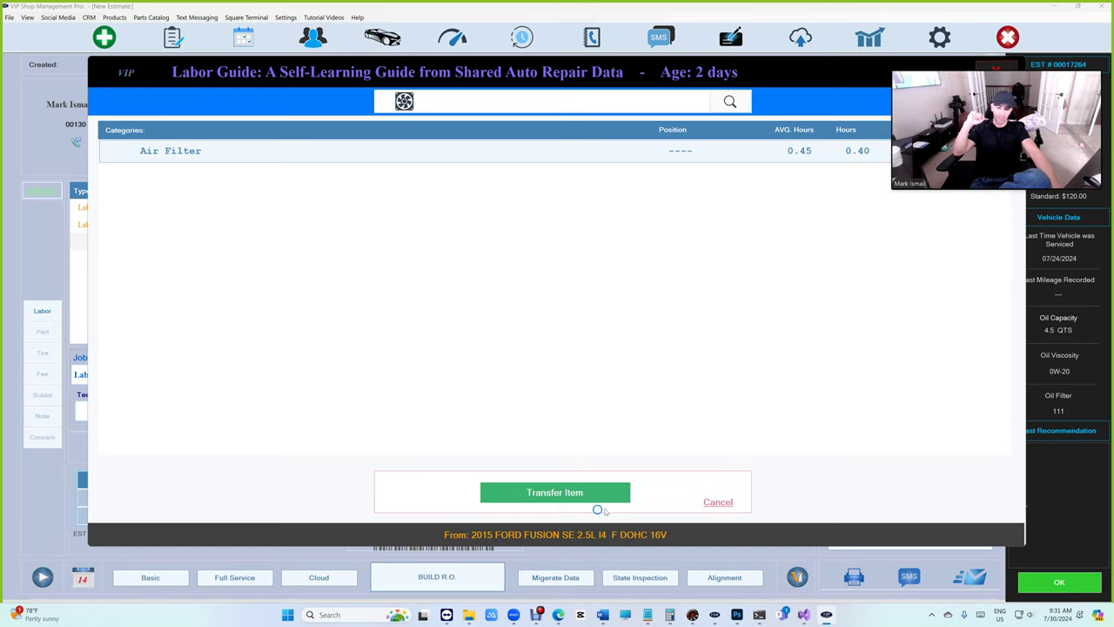
{"action": "left_click", "coordinate": [718, 503]}
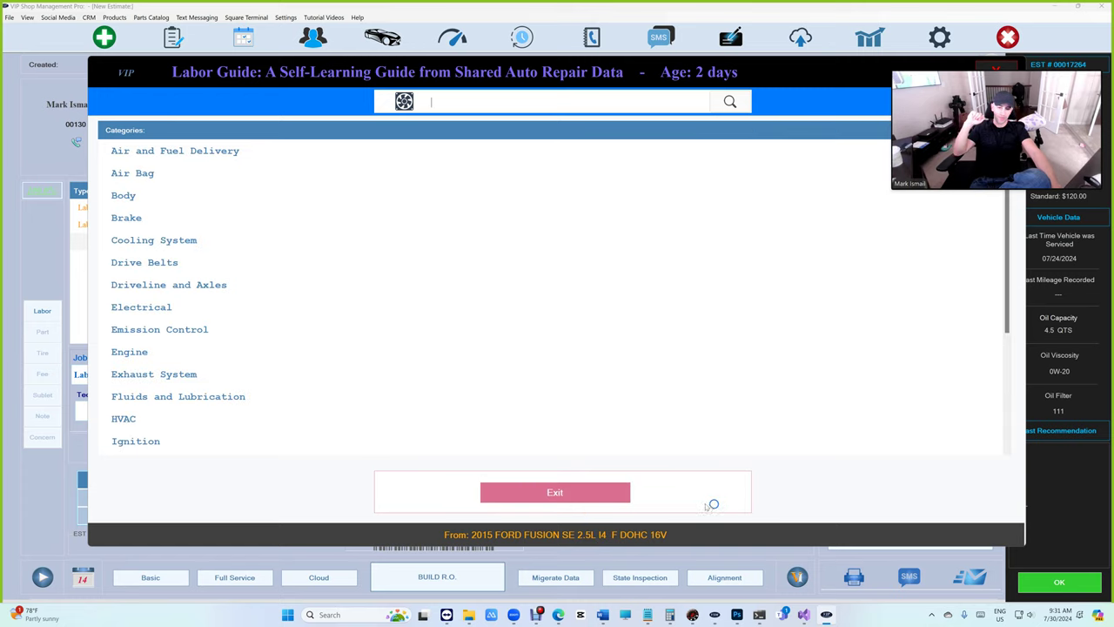
{"action": "left_click", "coordinate": [710, 503]}
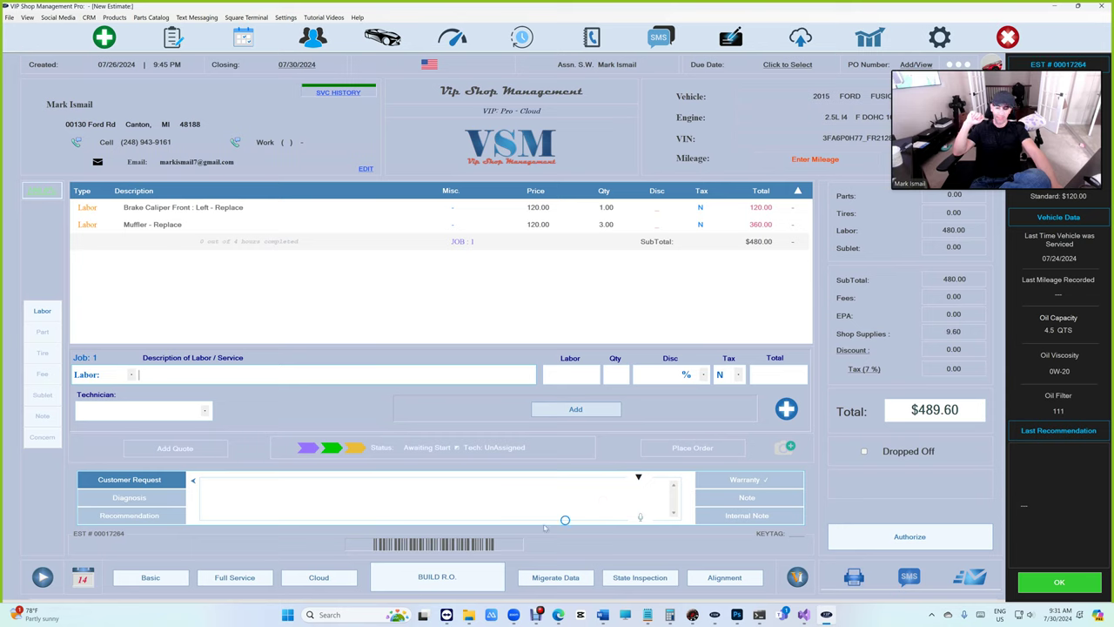
- Open the Labor Guide and view the Air Bag and Body job lists
{"action": "left_click", "coordinate": [467, 575]}
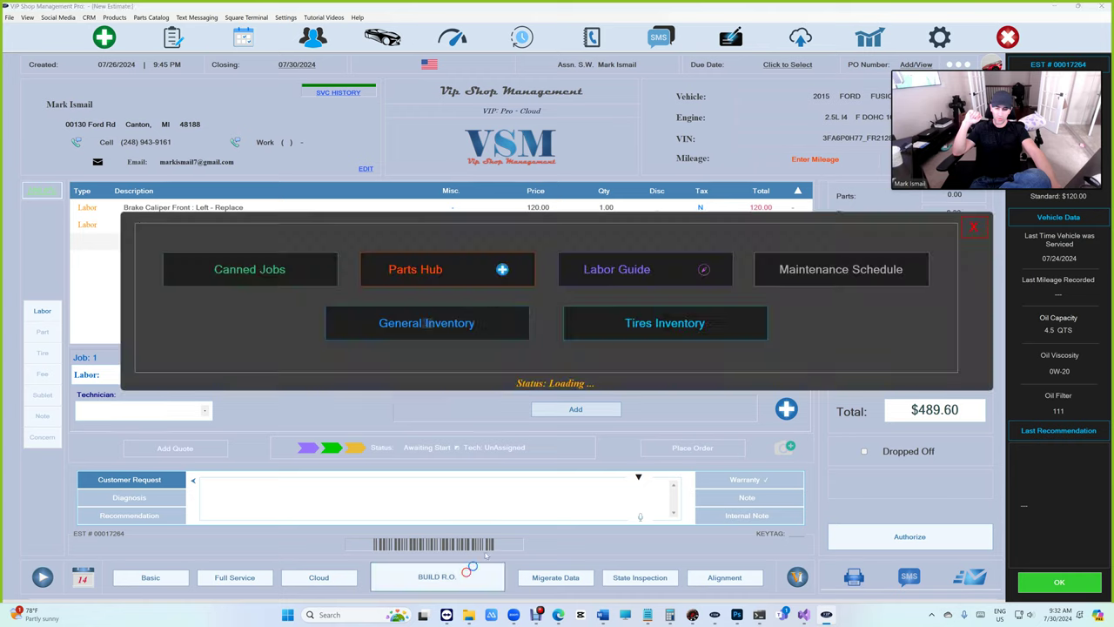
{"action": "left_click", "coordinate": [648, 270]}
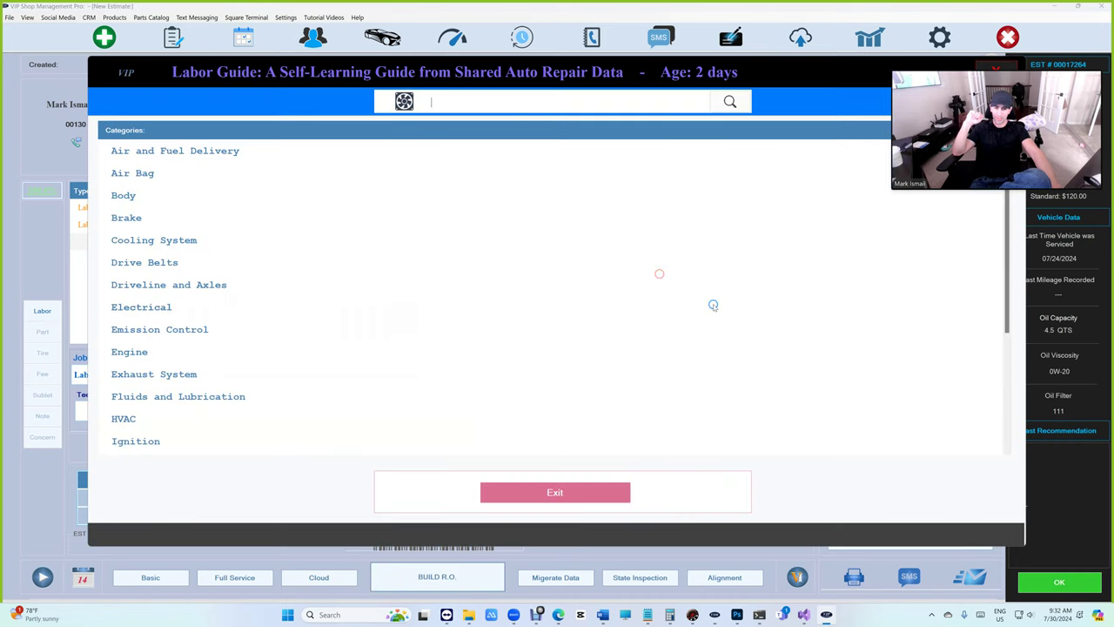
{"action": "left_click", "coordinate": [154, 174]}
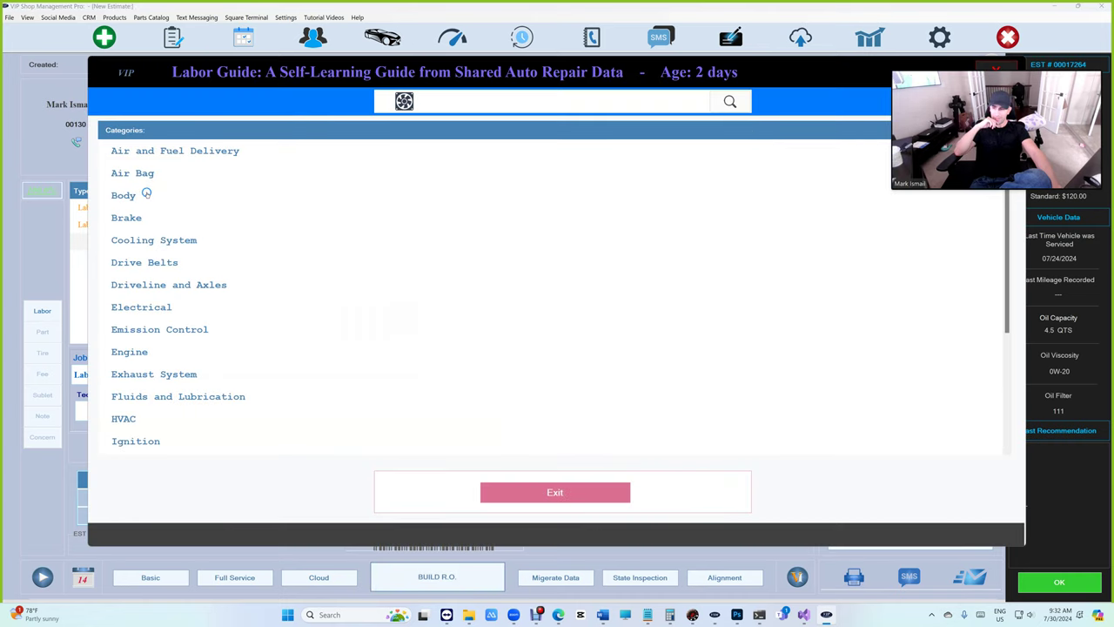
{"action": "left_click", "coordinate": [146, 195]}
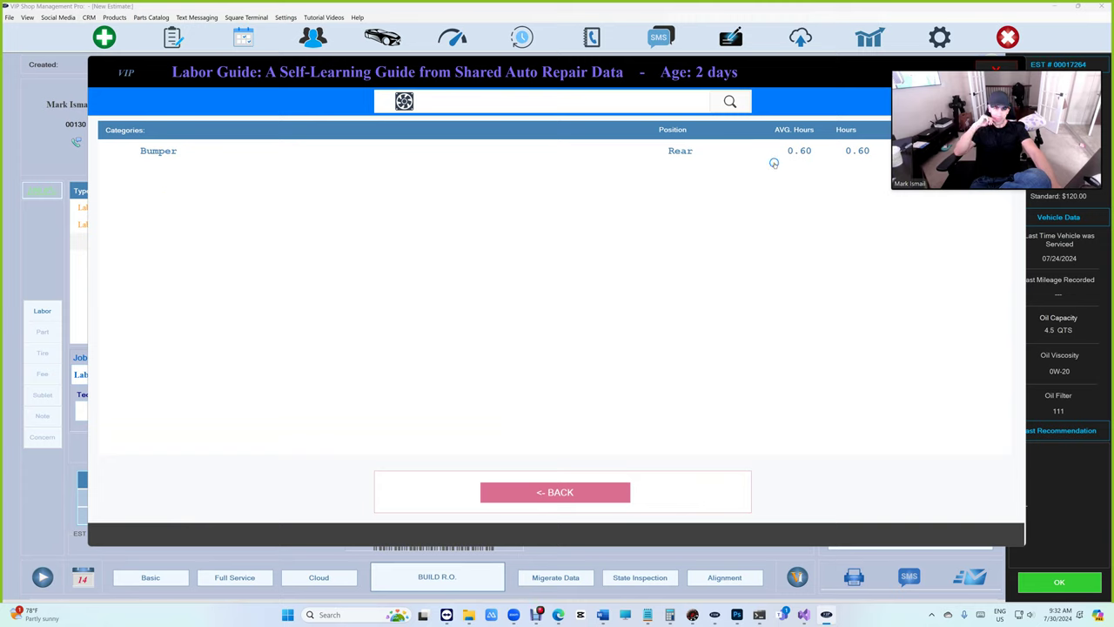
- Return to the categories, reopen Body, try the rear Bumper job, then cancel it
{"action": "left_click", "coordinate": [574, 493]}
{"action": "left_click", "coordinate": [174, 192]}
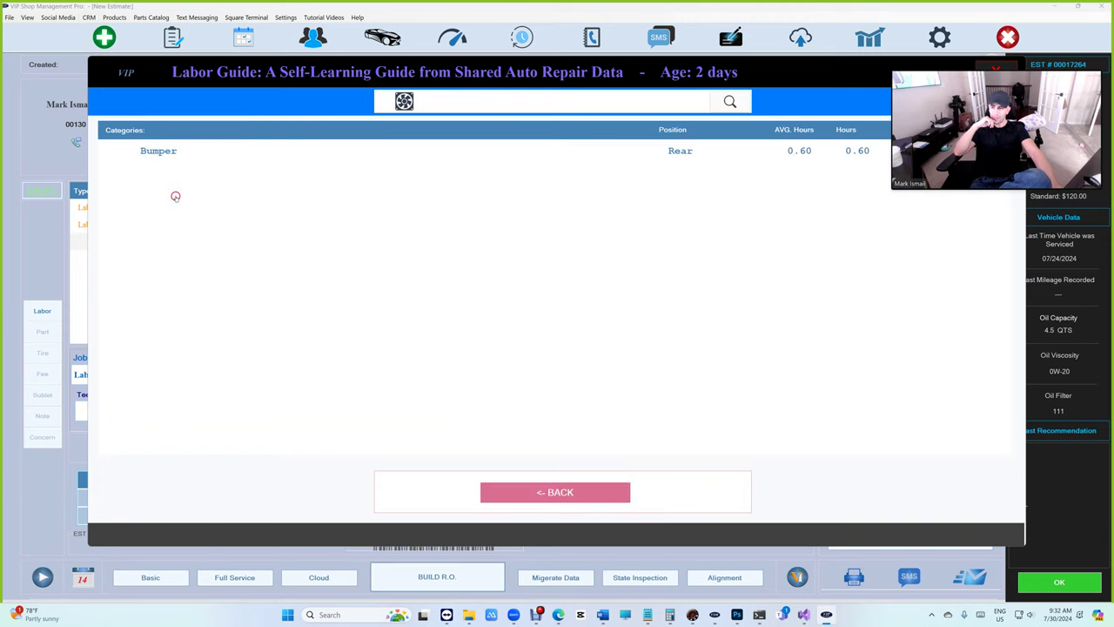
{"action": "left_click", "coordinate": [323, 151]}
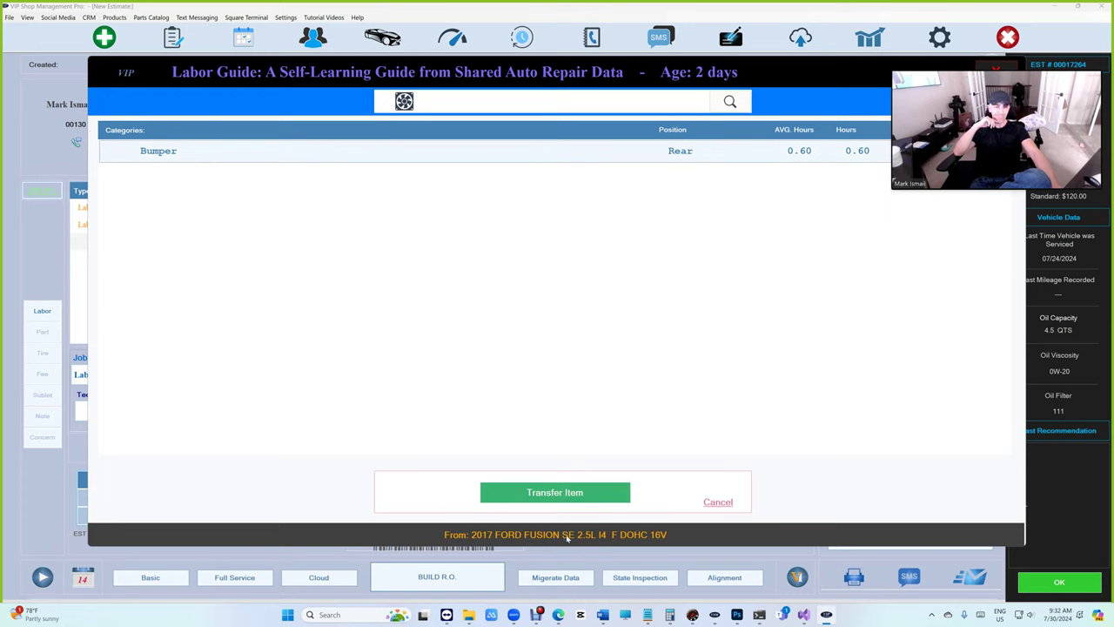
{"action": "left_click", "coordinate": [716, 503]}
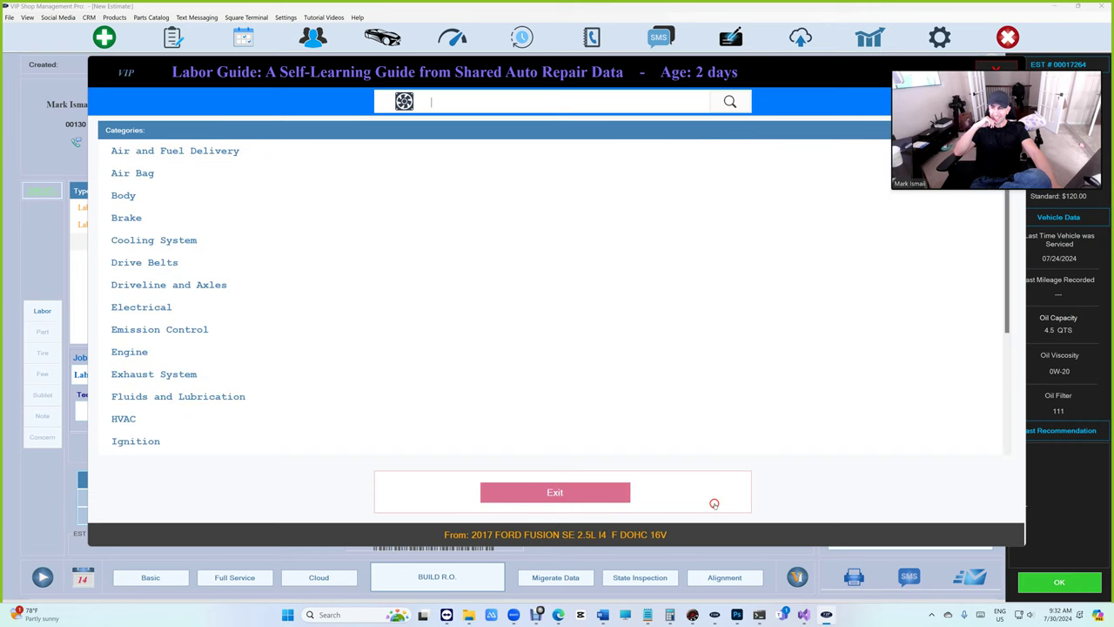
{"action": "left_click", "coordinate": [154, 218]}
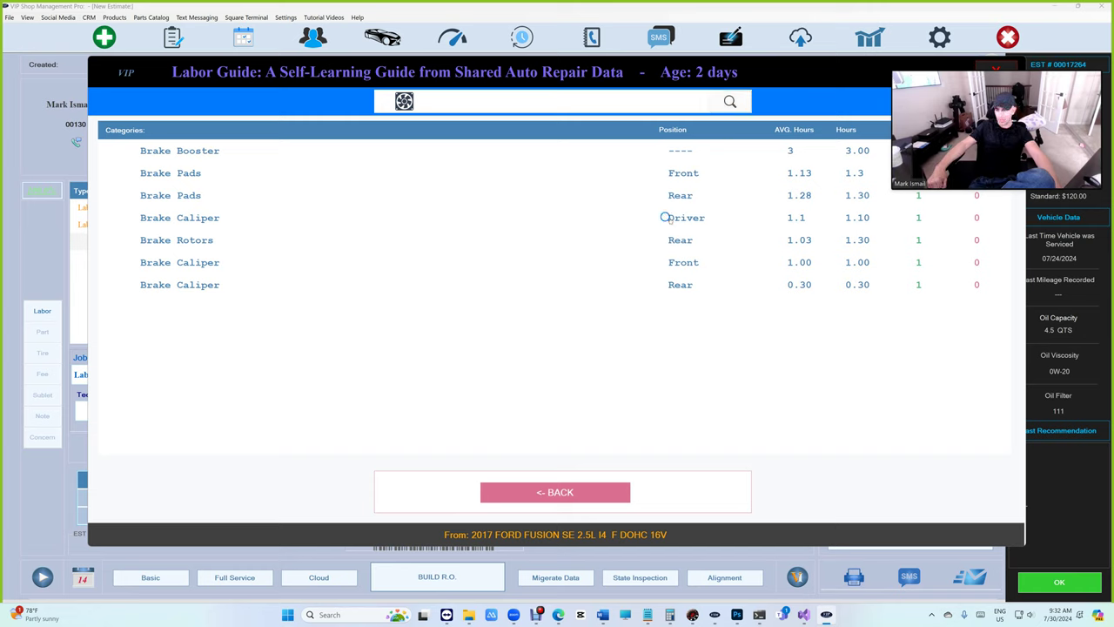
{"action": "left_click", "coordinate": [563, 487]}
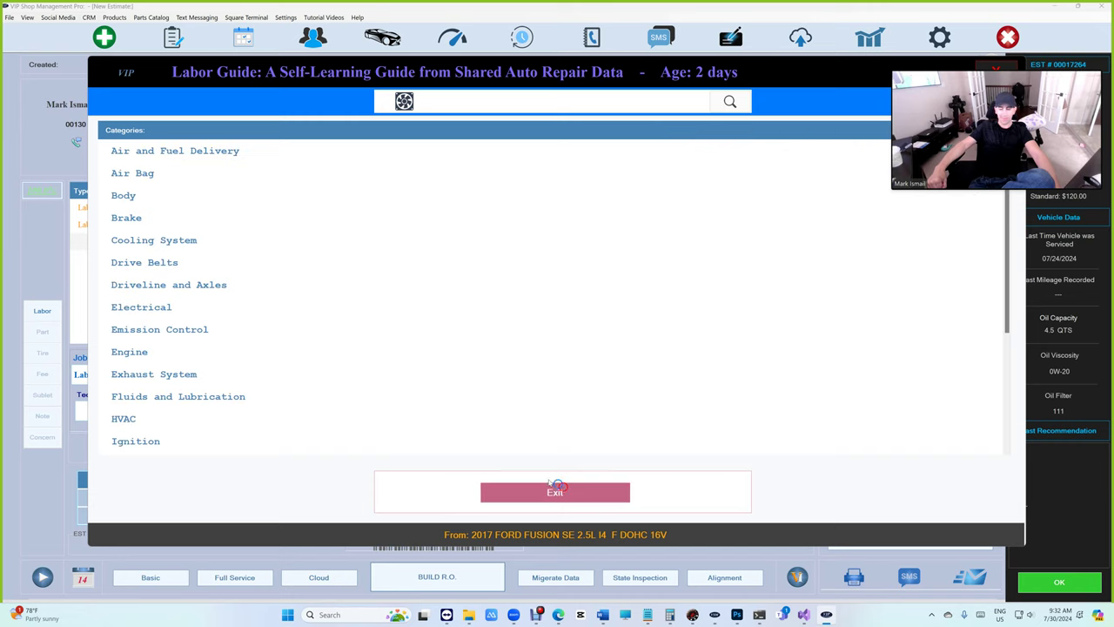
{"action": "left_click", "coordinate": [174, 241]}
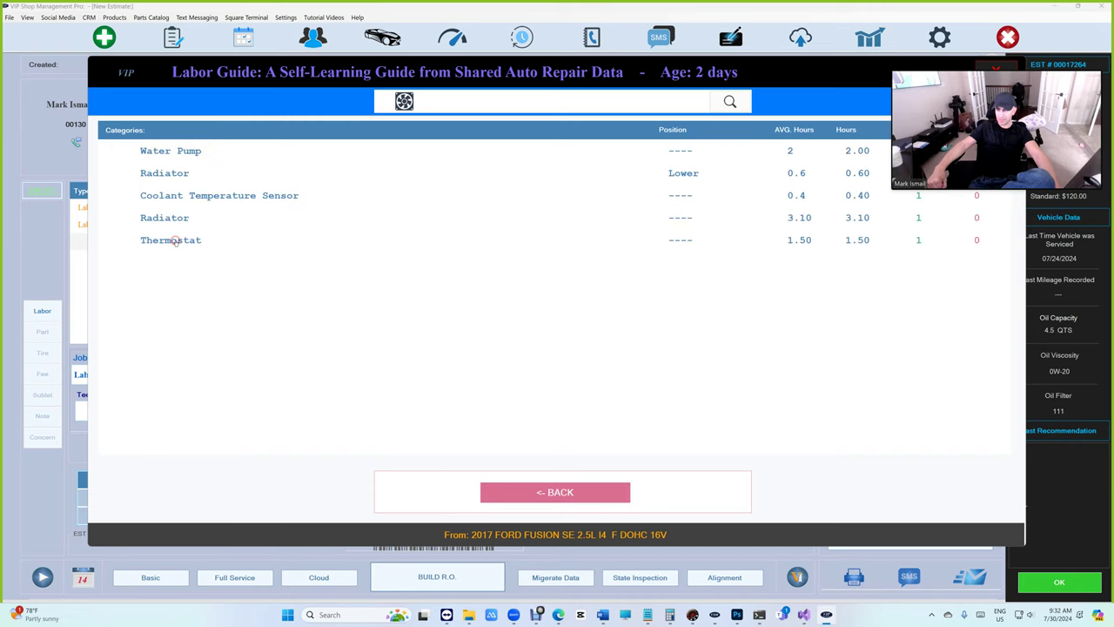
{"action": "left_click", "coordinate": [586, 484]}
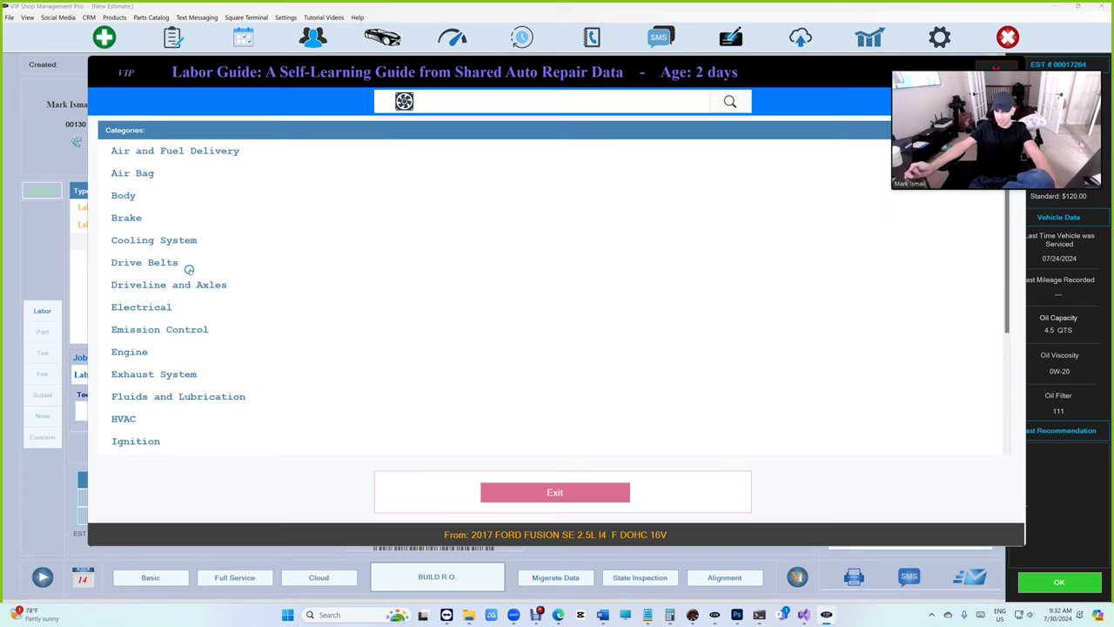
- Browse Drive Belts, try and cancel the Serpentine Belt job, then list the Electrical jobs
{"action": "left_click", "coordinate": [213, 259]}
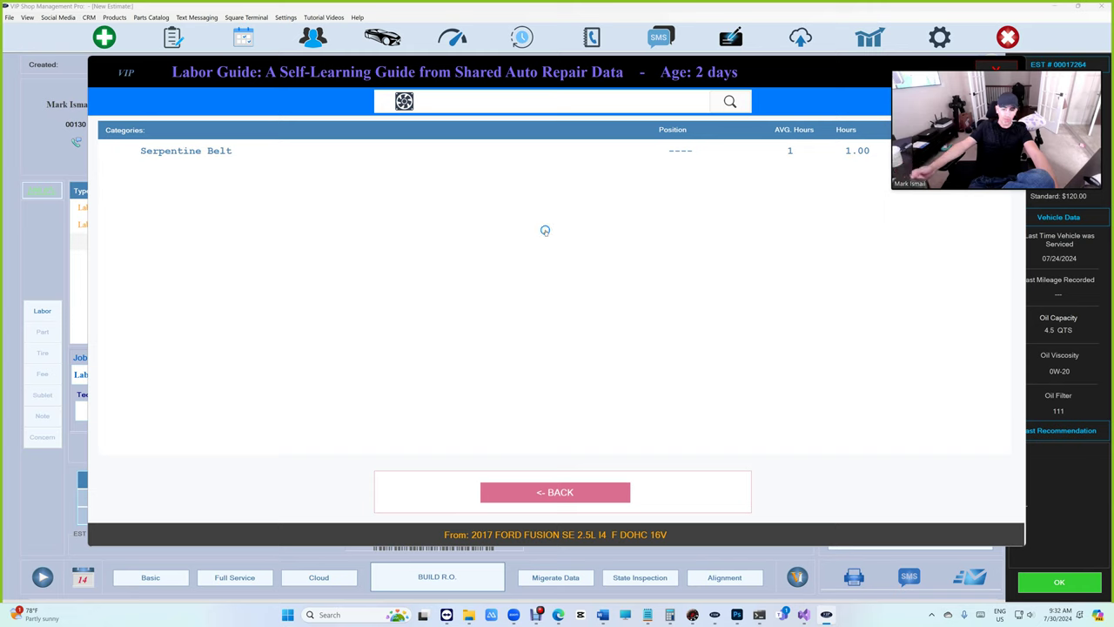
{"action": "left_click", "coordinate": [527, 491]}
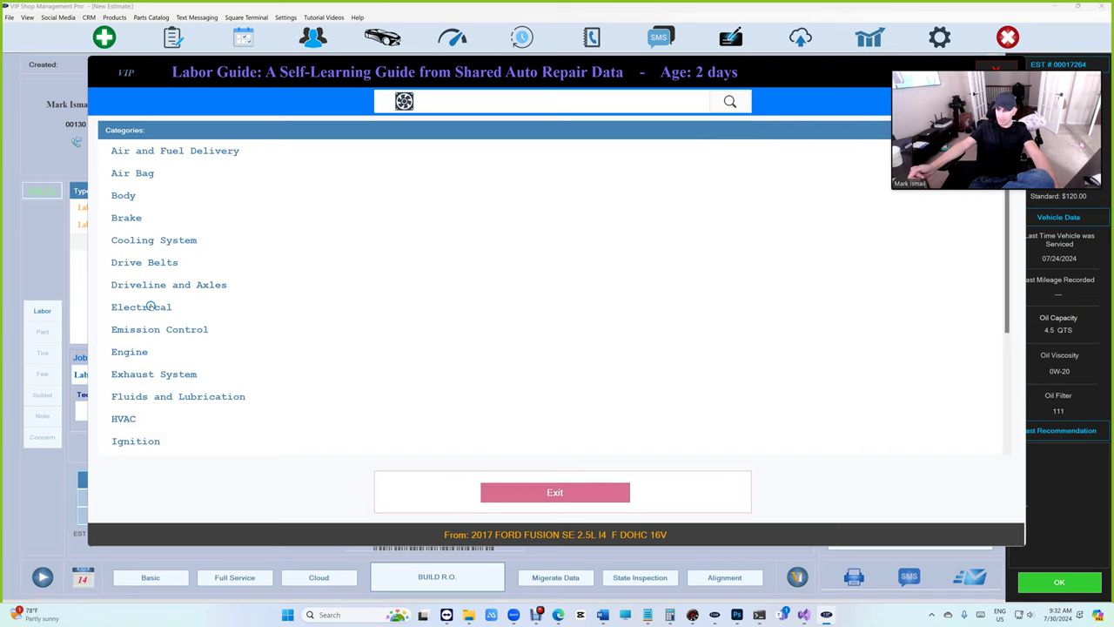
{"action": "left_click", "coordinate": [154, 262]}
{"action": "left_click", "coordinate": [593, 151]}
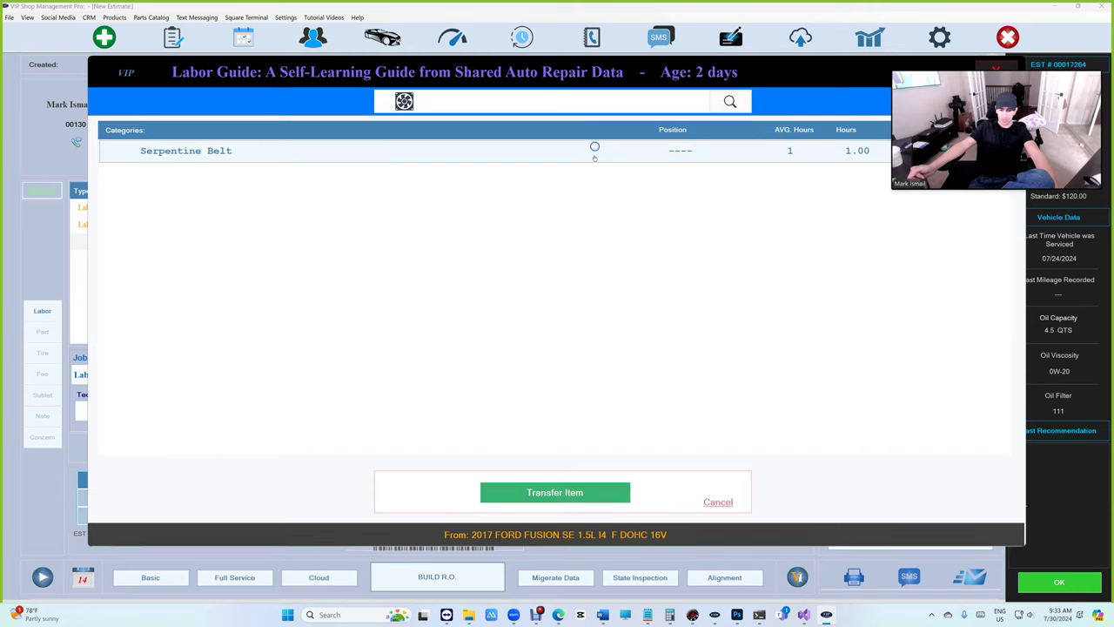
{"action": "left_click", "coordinate": [703, 499]}
{"action": "left_click", "coordinate": [173, 313]}
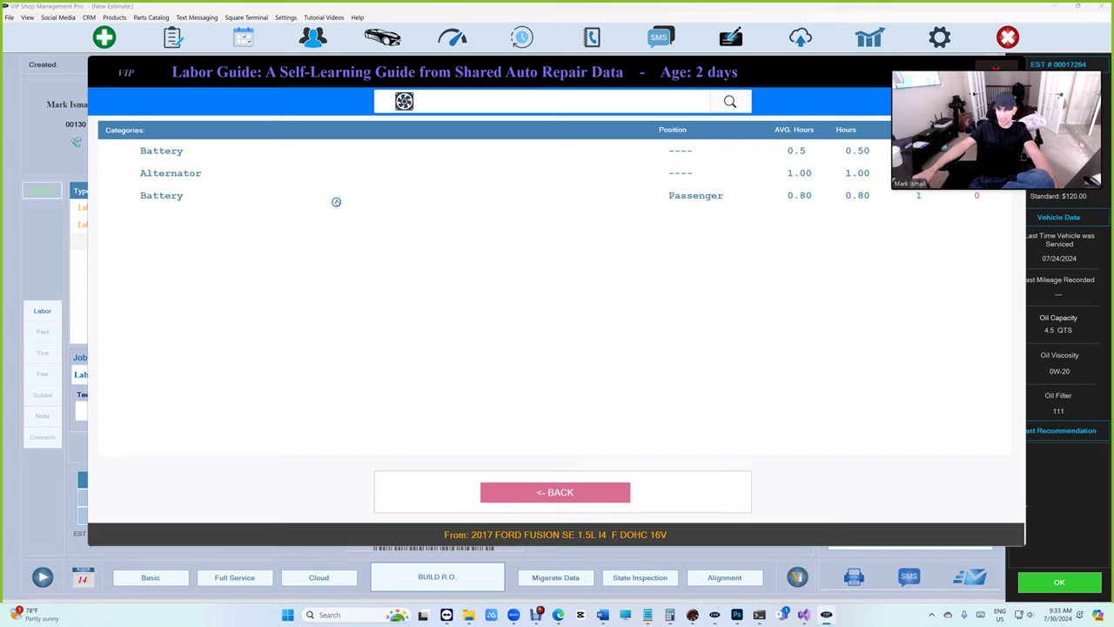
- Go back from Electrical to the category list and scroll down through Brake to Steering
{"action": "left_click", "coordinate": [564, 493]}
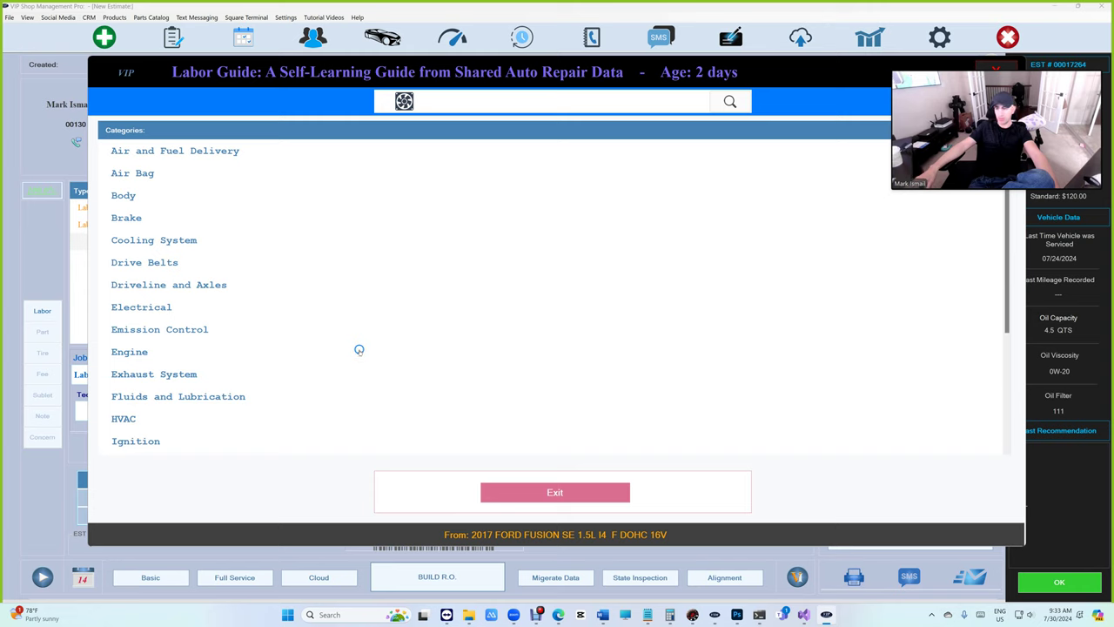
{"action": "scroll", "coordinate": [359, 350], "scroll_direction": "down", "scroll_amount": 1}
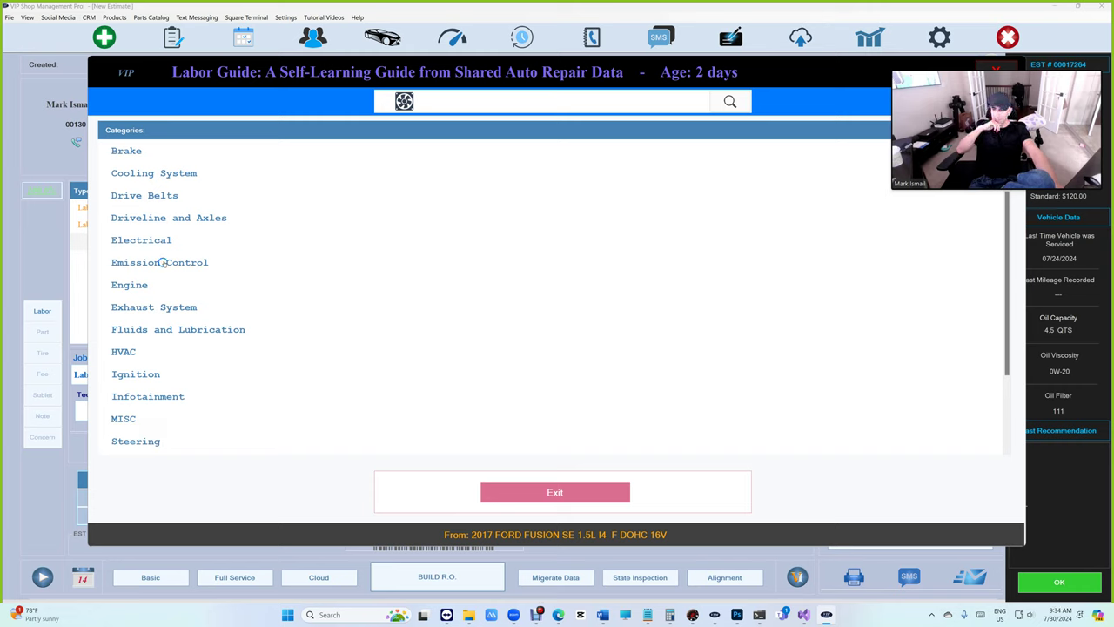
- Glance at the Electrical and Emission Control jobs, then list Engine jobs like Cylinder Head at 20.00 hours
{"action": "left_click", "coordinate": [160, 242]}
{"action": "left_click", "coordinate": [567, 486]}
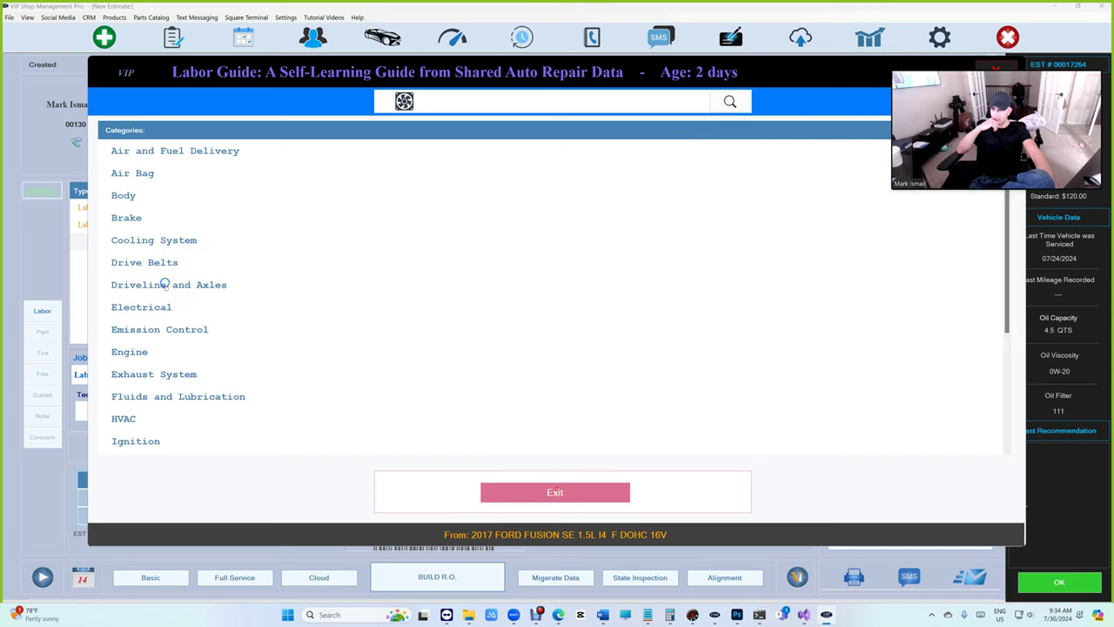
{"action": "left_click", "coordinate": [156, 329]}
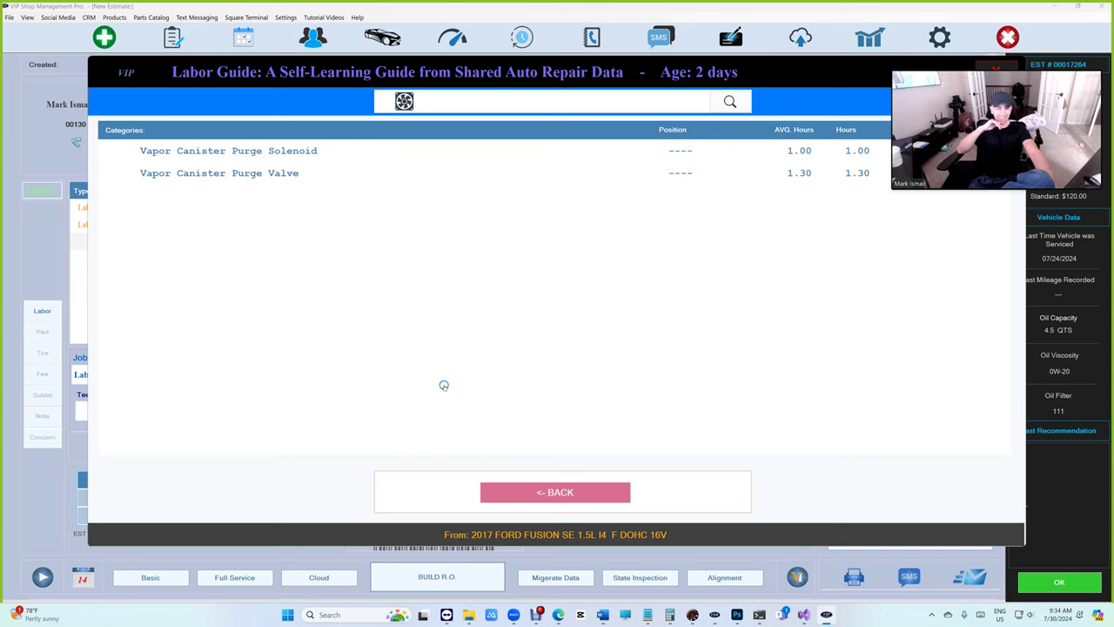
{"action": "left_click", "coordinate": [529, 486]}
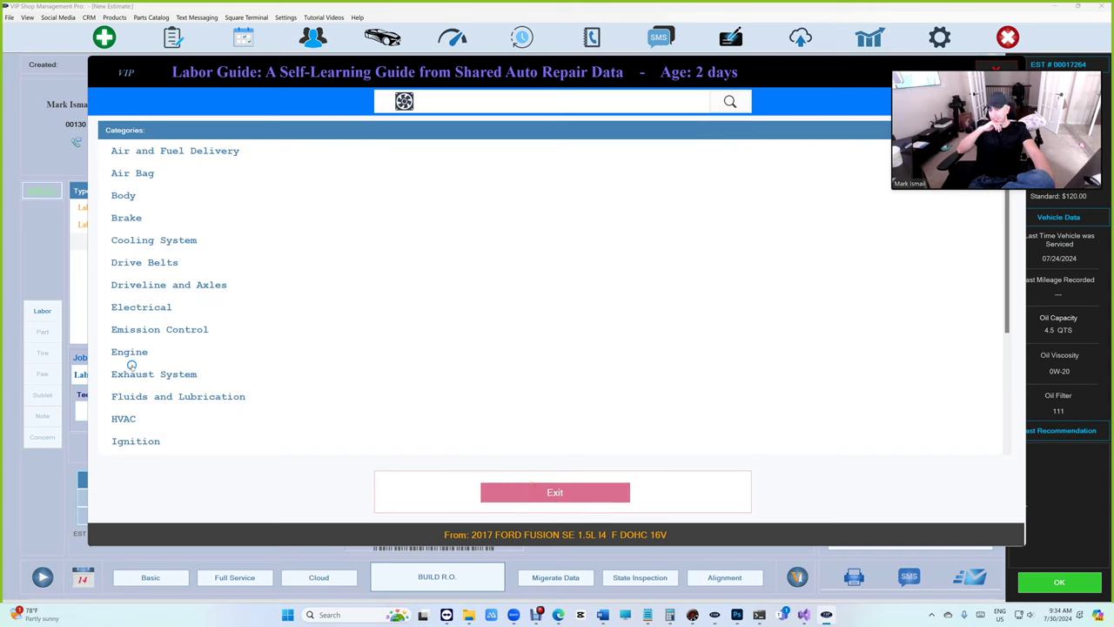
{"action": "left_click", "coordinate": [128, 352]}
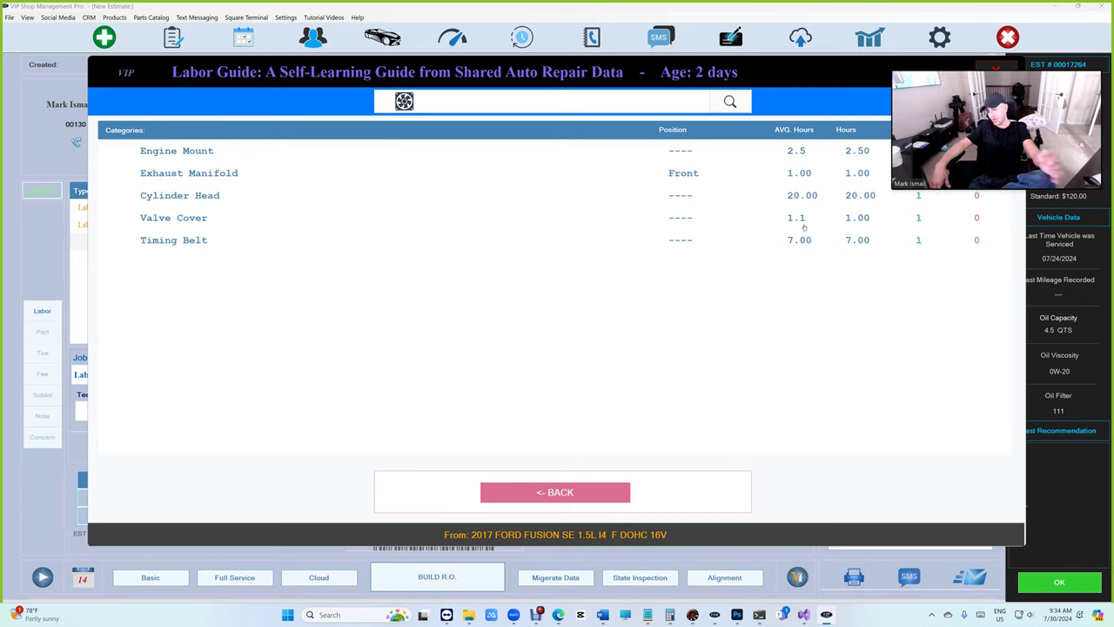
- Return from Engine to the categories and briefly view the Exhaust System jobs
{"action": "left_click", "coordinate": [503, 493]}
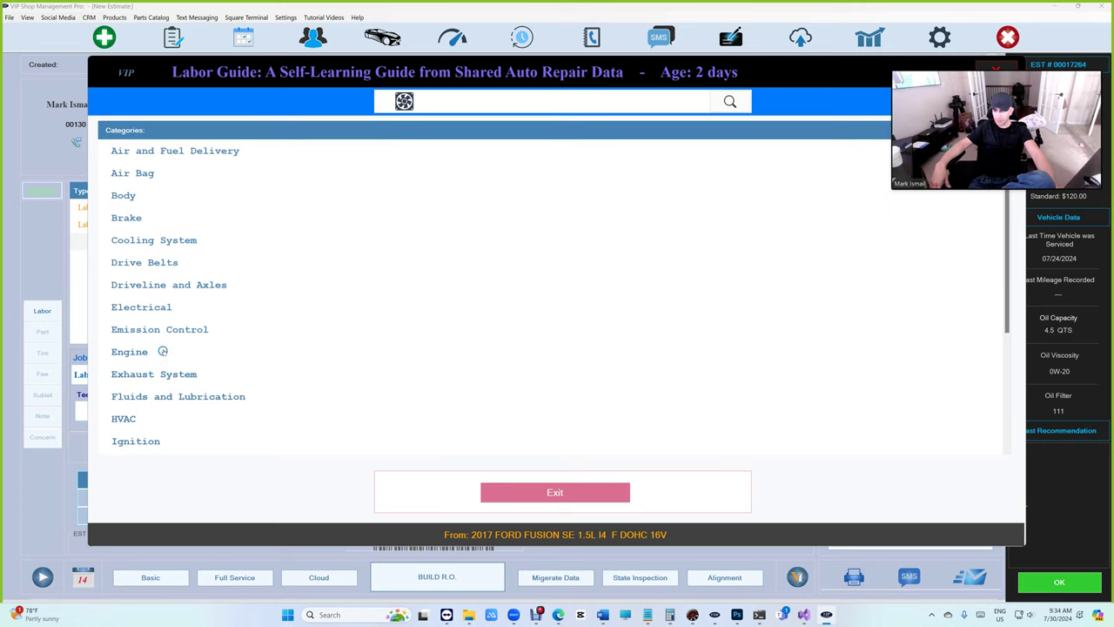
{"action": "left_click", "coordinate": [174, 373]}
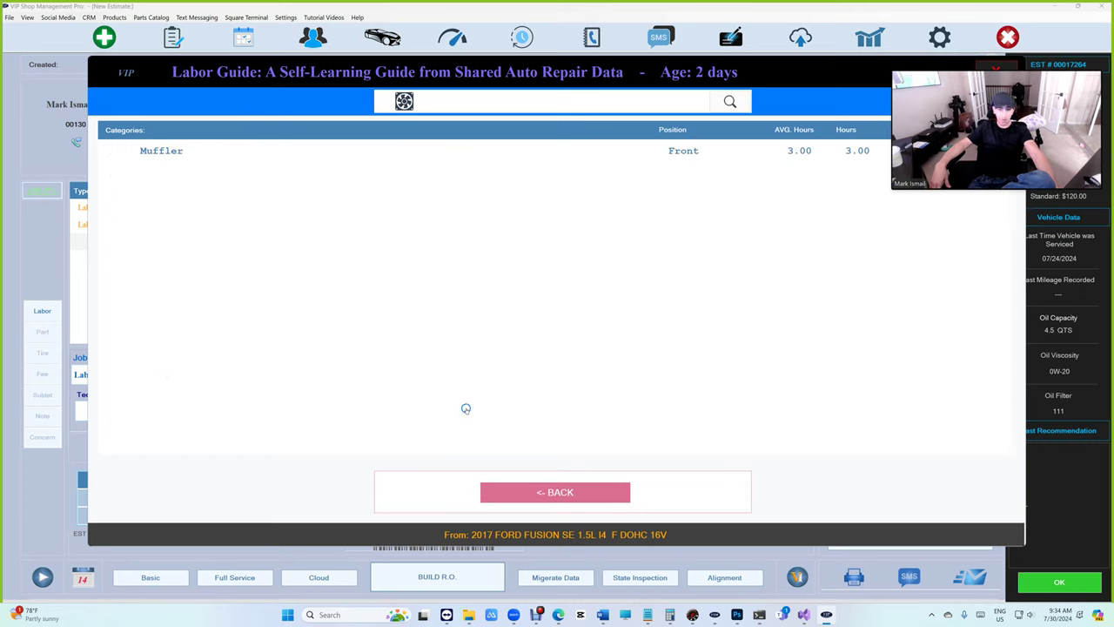
{"action": "left_click", "coordinate": [507, 493]}
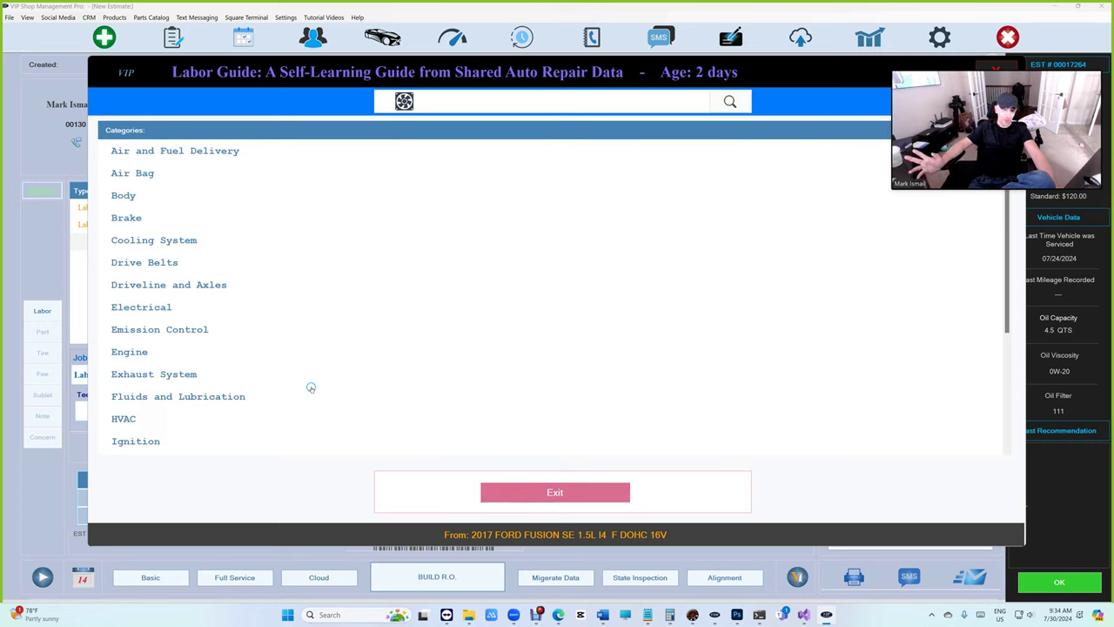
- Review HVAC jobs, trying Heater Core and A/C Condenser, then cancel and exit the Labor Guide
{"action": "left_click", "coordinate": [139, 417]}
{"action": "left_click", "coordinate": [454, 169]}
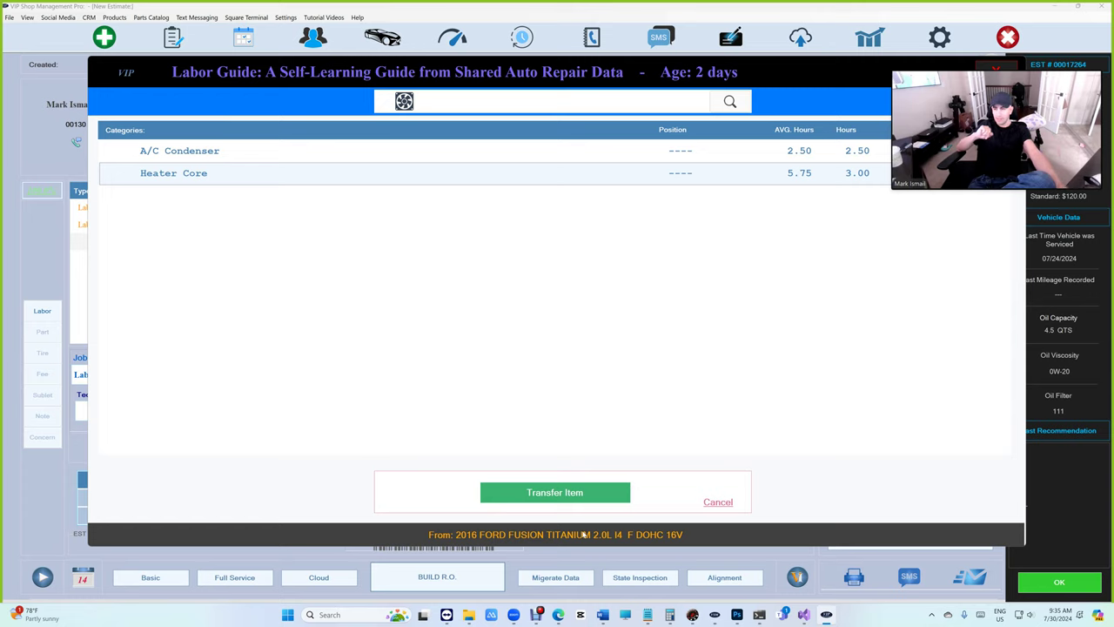
{"action": "left_click", "coordinate": [595, 148]}
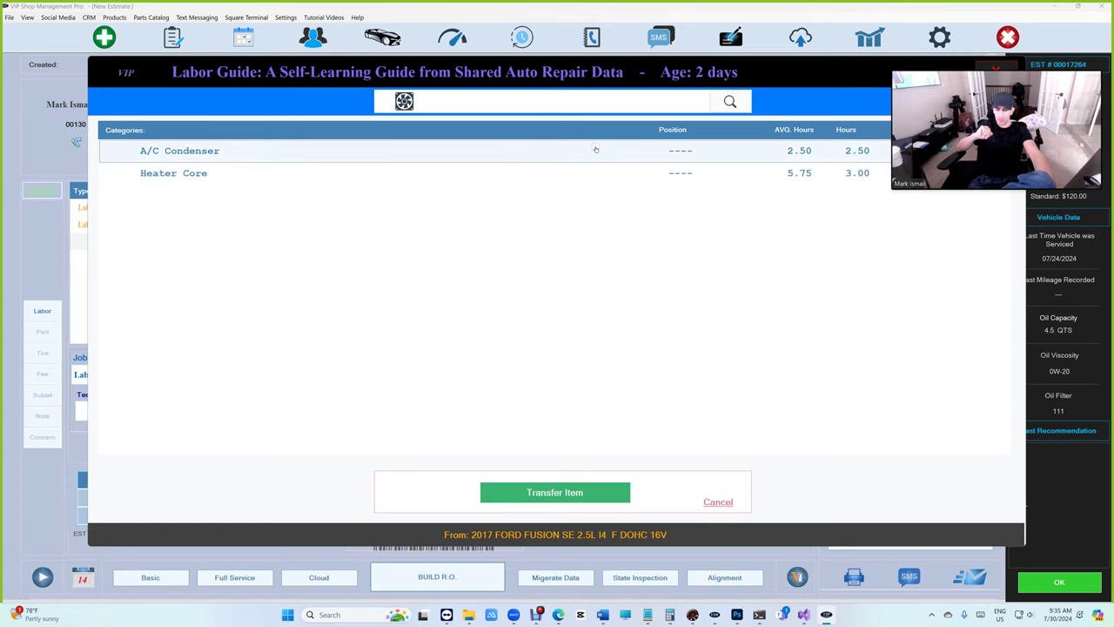
{"action": "left_click", "coordinate": [721, 502]}
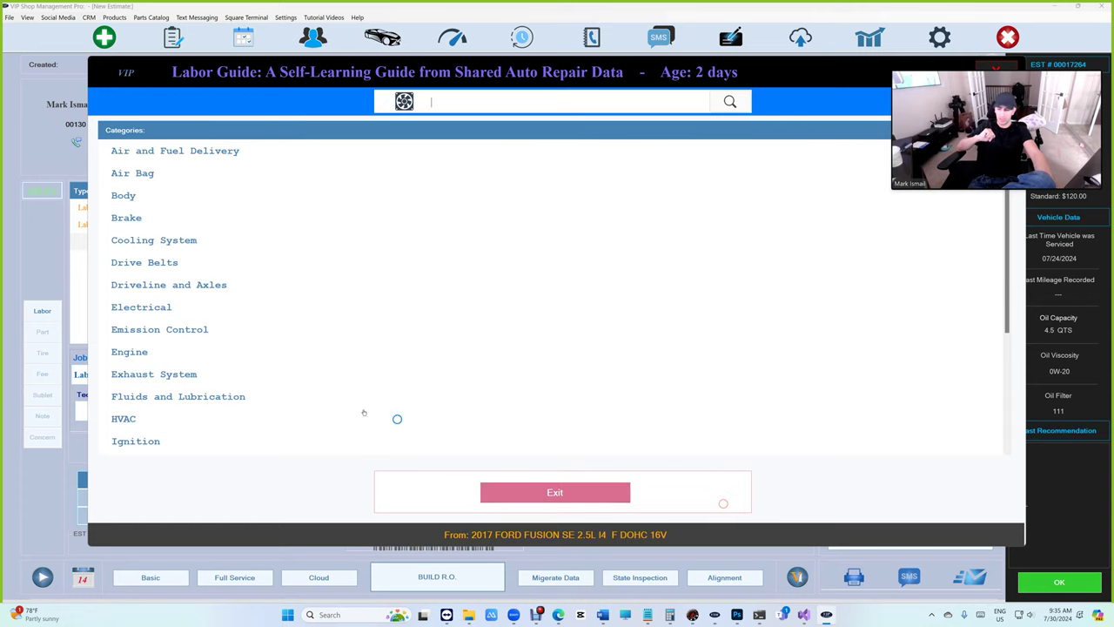
{"action": "scroll", "coordinate": [364, 412], "scroll_direction": "down", "scroll_amount": 1}
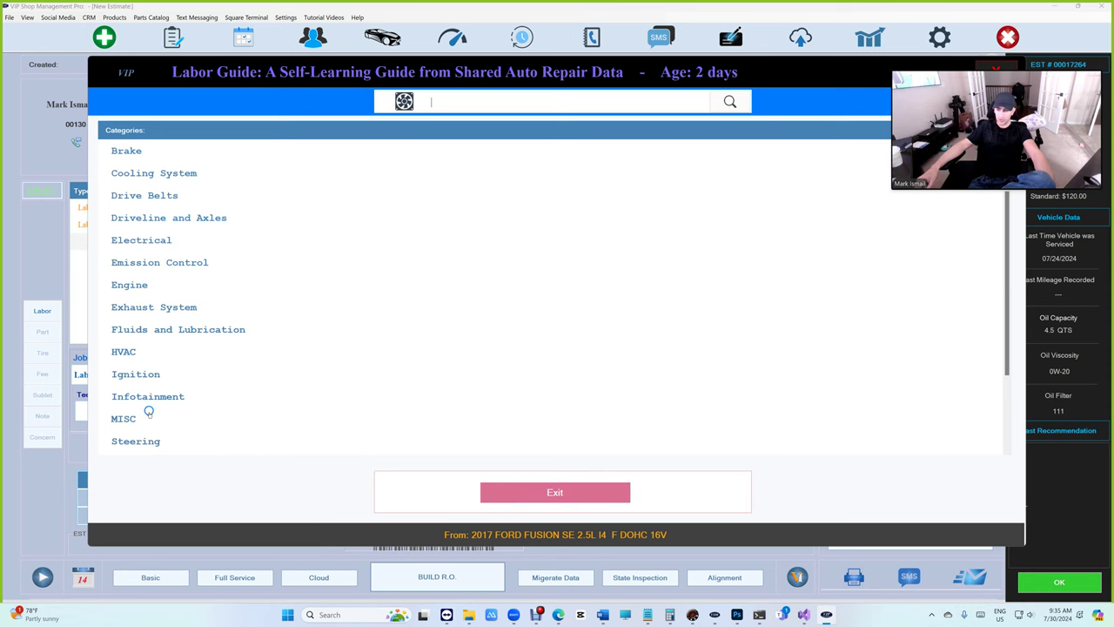
{"action": "left_click", "coordinate": [559, 494]}
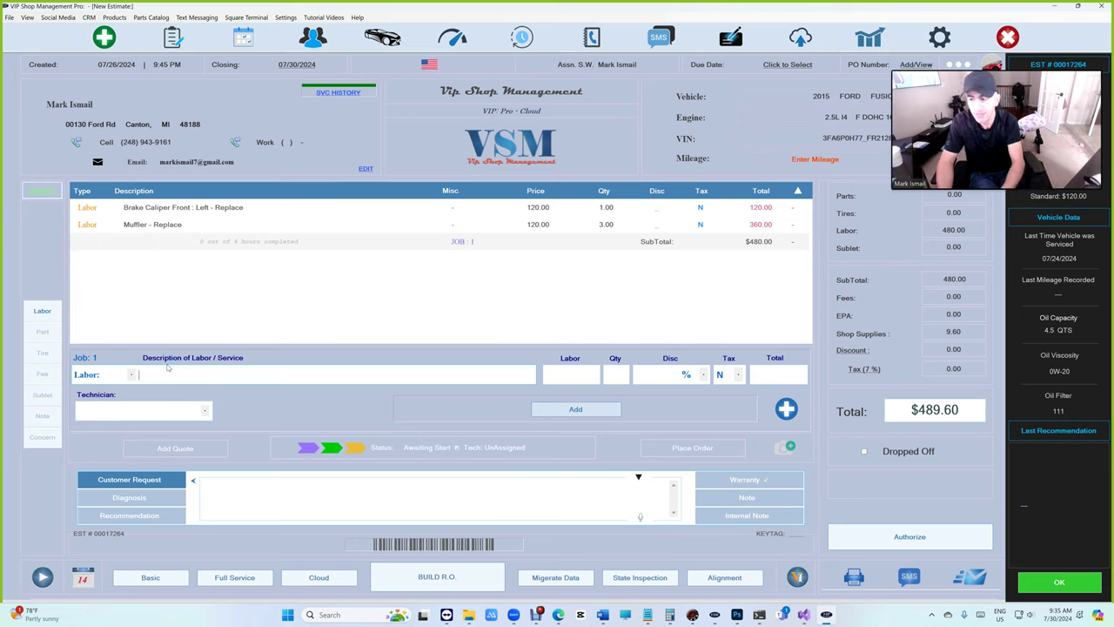
- Enter Heater core - Replace as the labor line at 3 hours, then clear it
{"action": "type", "text": "Heat"}
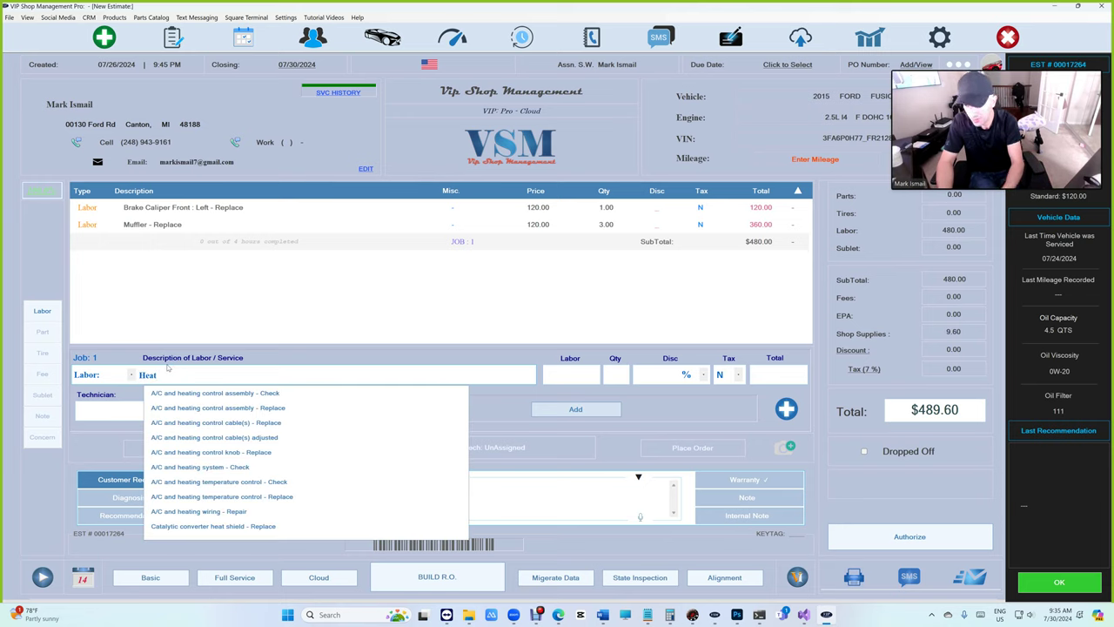
{"action": "type", "text": "er Core - Replace"}
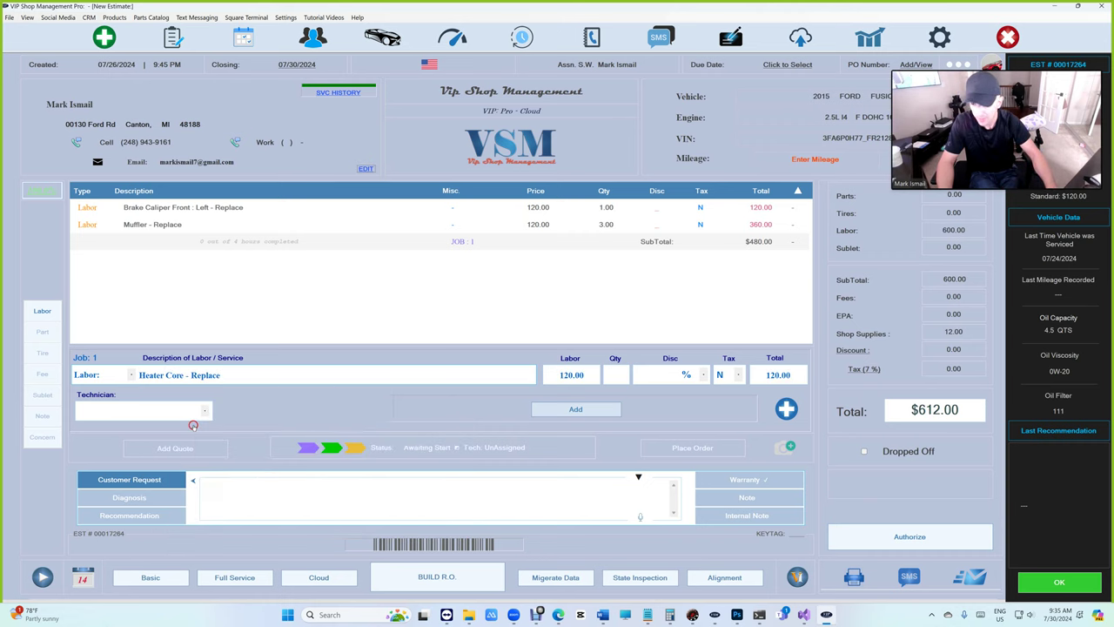
{"action": "left_click", "coordinate": [189, 423]}
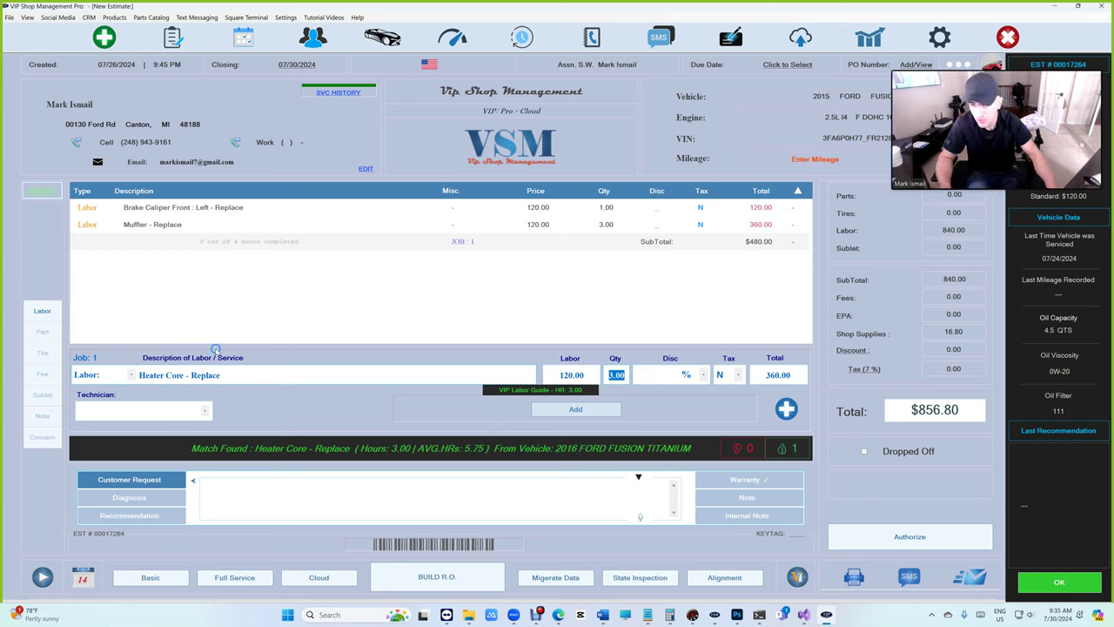
{"action": "left_click", "coordinate": [231, 375]}
{"action": "left_click", "coordinate": [120, 374]}
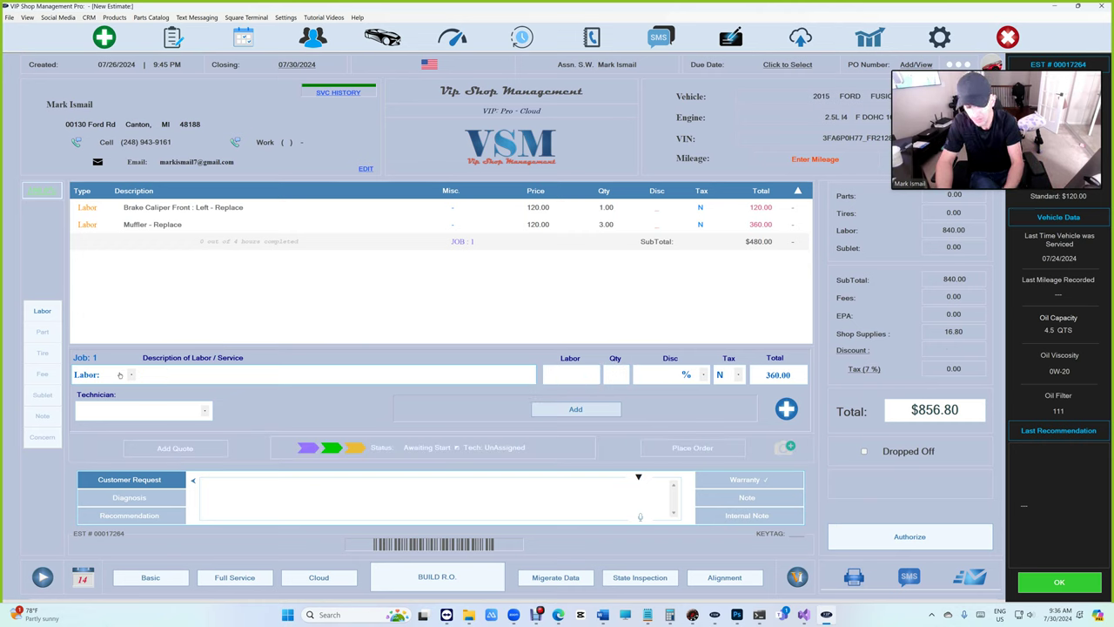
- Try a tune-up description instead, then pick Spark plug(s) - Replace from autocomplete
{"action": "type", "text": "Tun"}
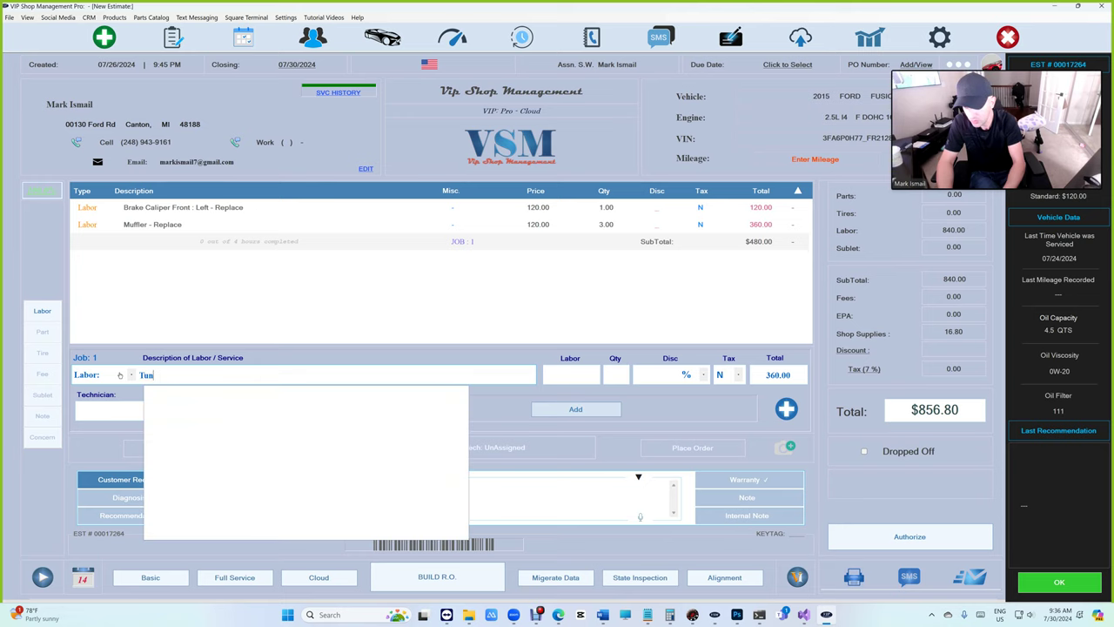
{"action": "type", "text": "e"}
{"action": "key", "text": "BackSpace"}
{"action": "key", "text": "BackSpace"}
{"action": "key", "text": "BackSpace"}
{"action": "key", "text": "BackSpace"}
{"action": "type", "text": "Spar"}
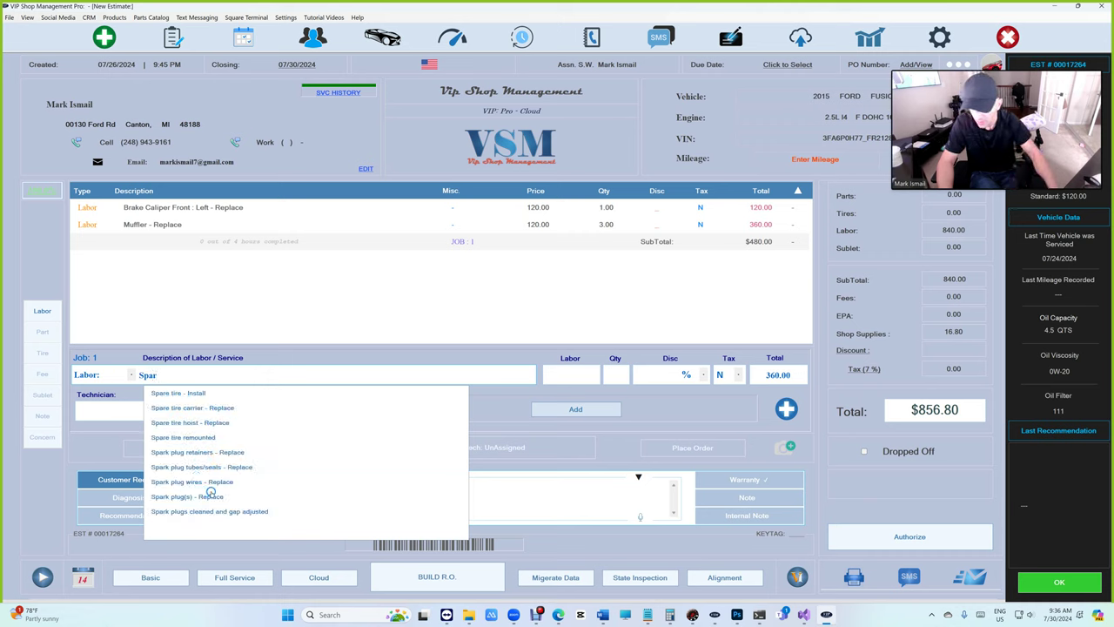
{"action": "left_click", "coordinate": [209, 495]}
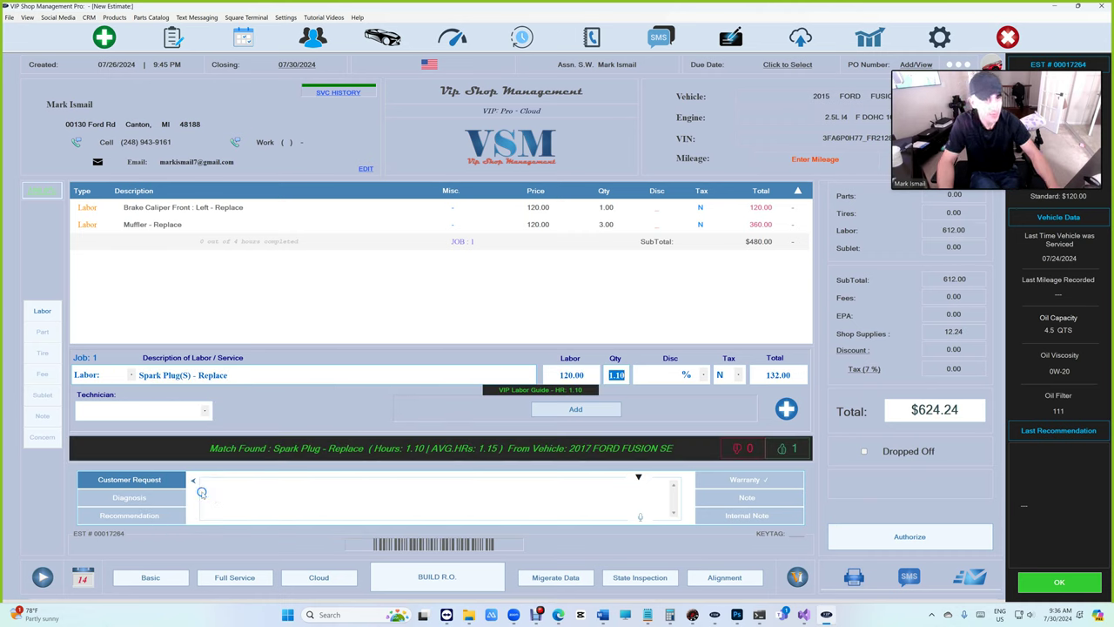
- Replace the description with Air filter - Replace, matched at 0.4 hours and $48.00
{"action": "left_click_drag", "start_coordinate": [228, 374], "coordinate": [98, 377]}
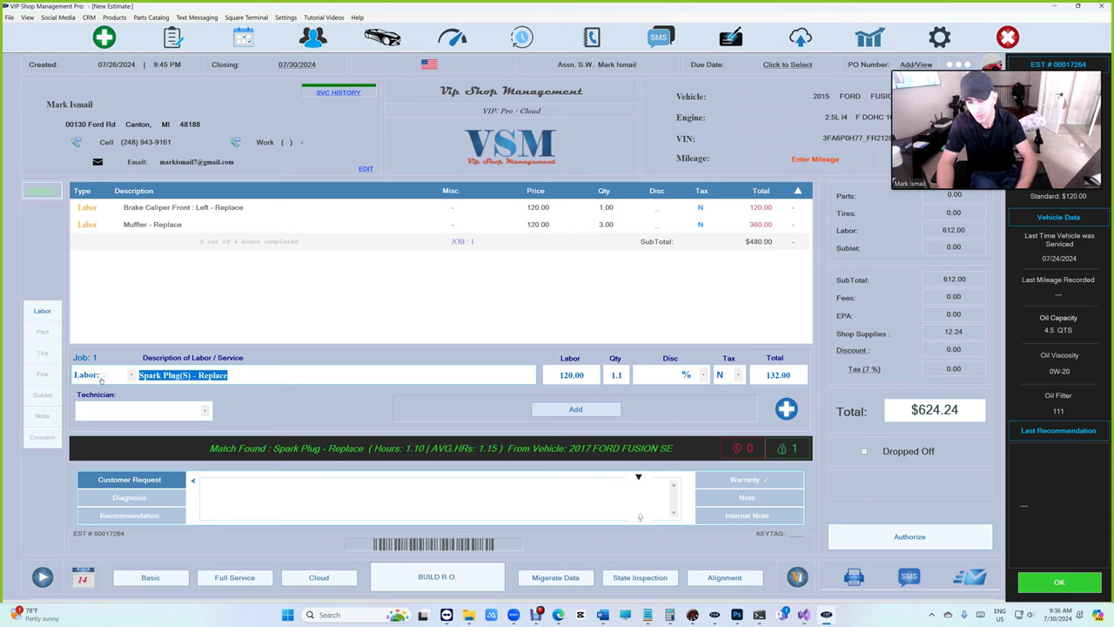
{"action": "type", "text": "Air Fi"}
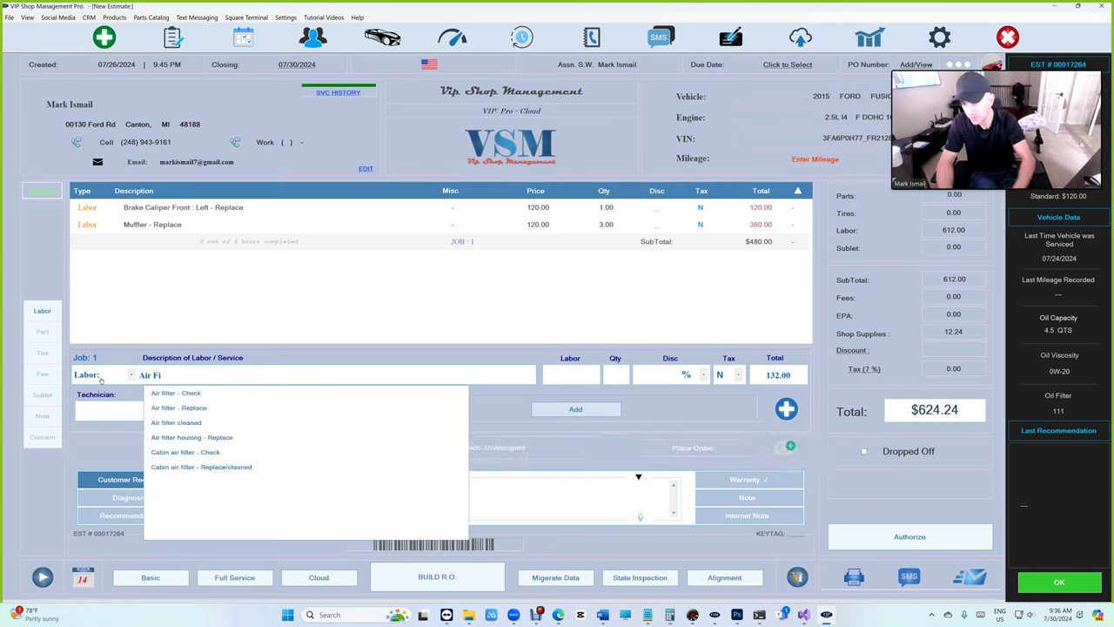
{"action": "left_click", "coordinate": [204, 409]}
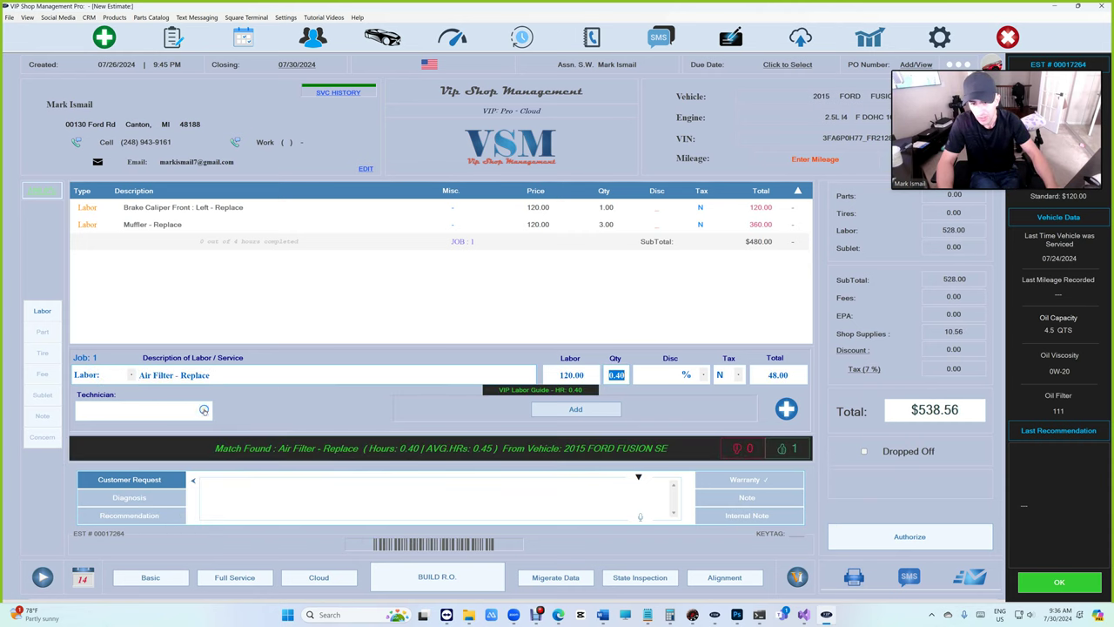
{"action": "left_click", "coordinate": [213, 374]}
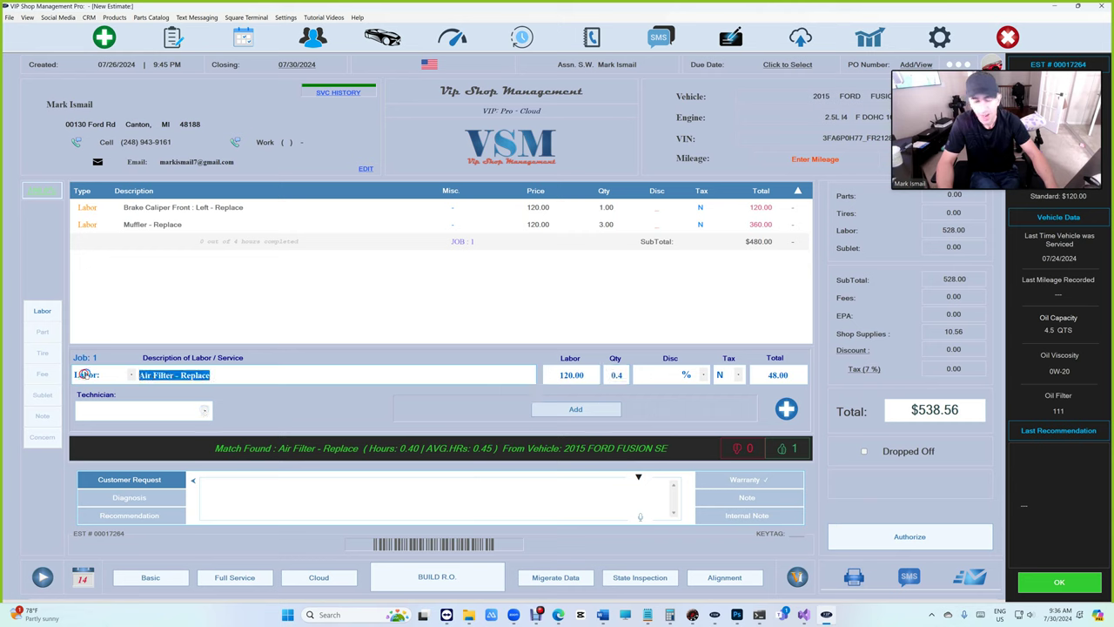